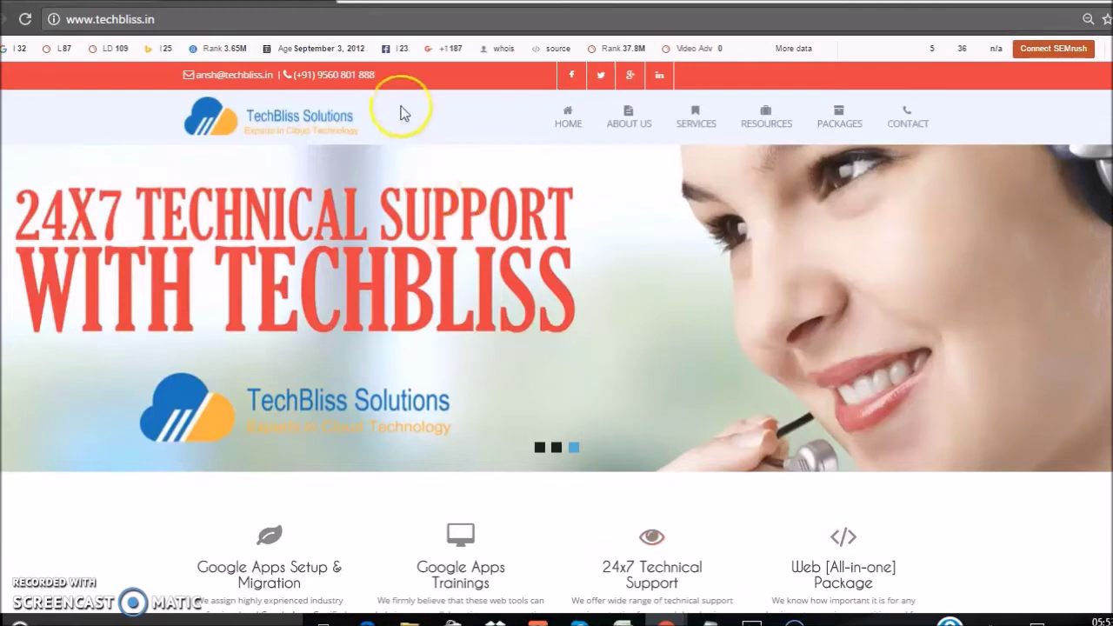
Leave the TechBliss site and load admin.google.com in Chrome.
click(373, 20)
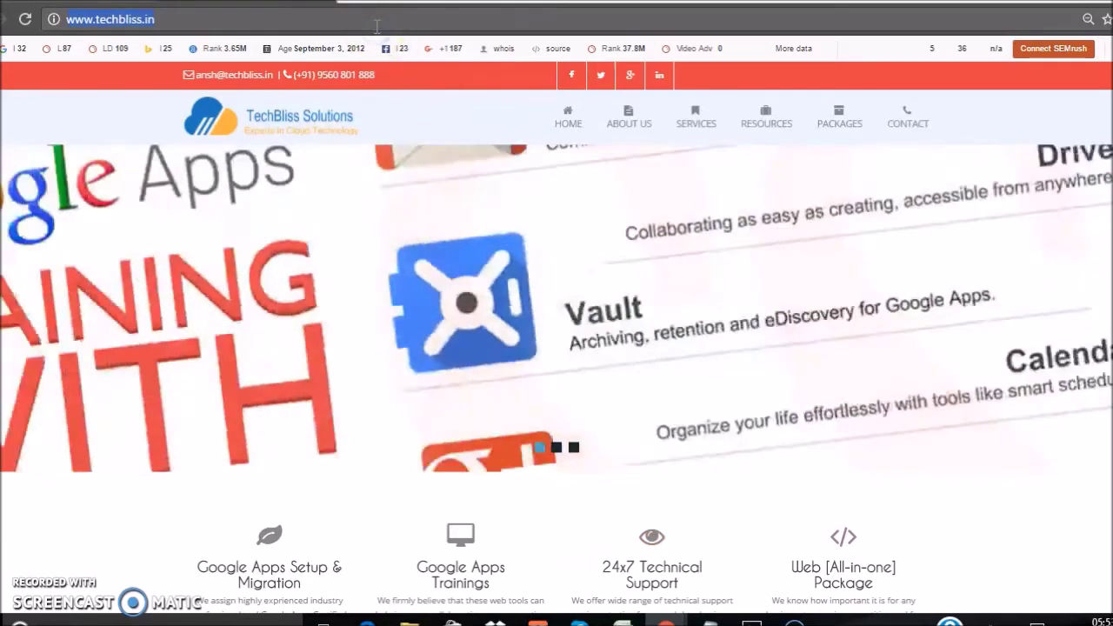
text(adm)
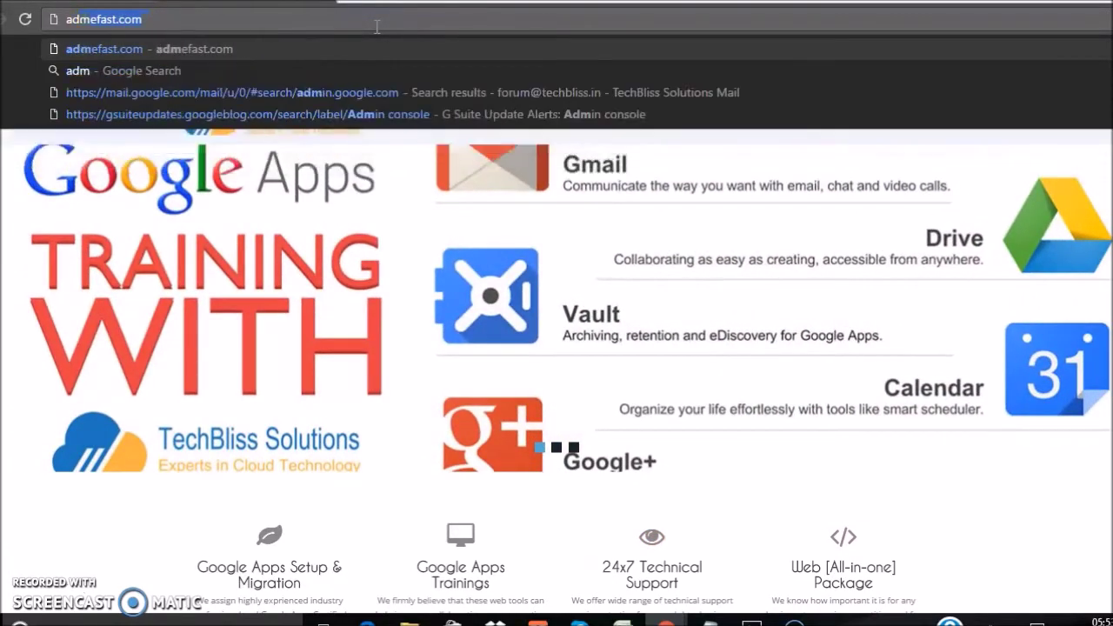
text(in.google.co)
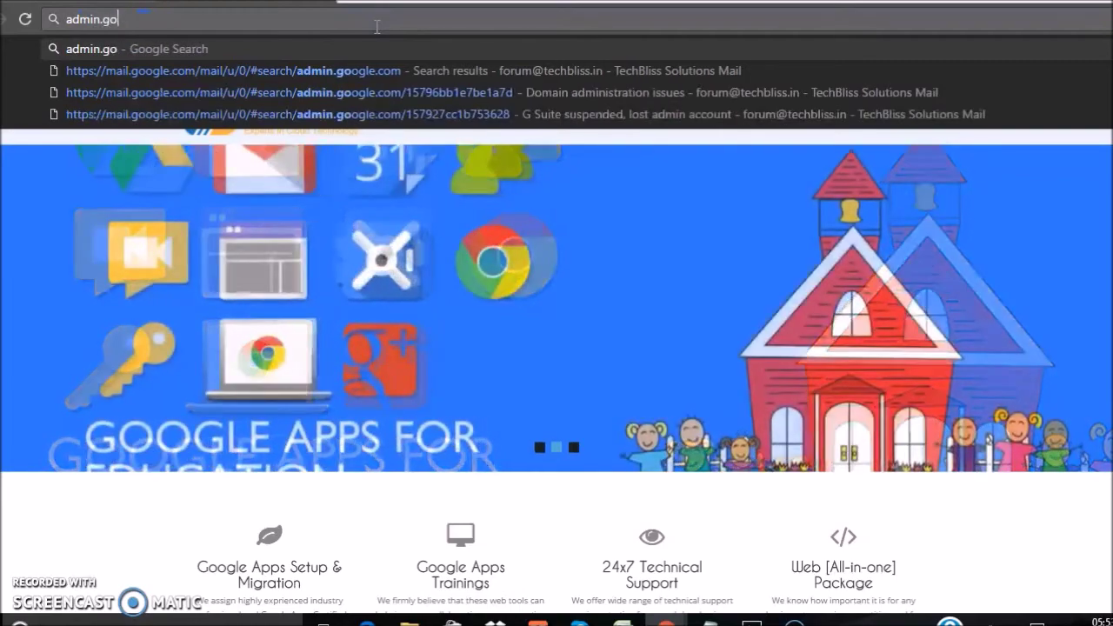
text(m)
key(Return)
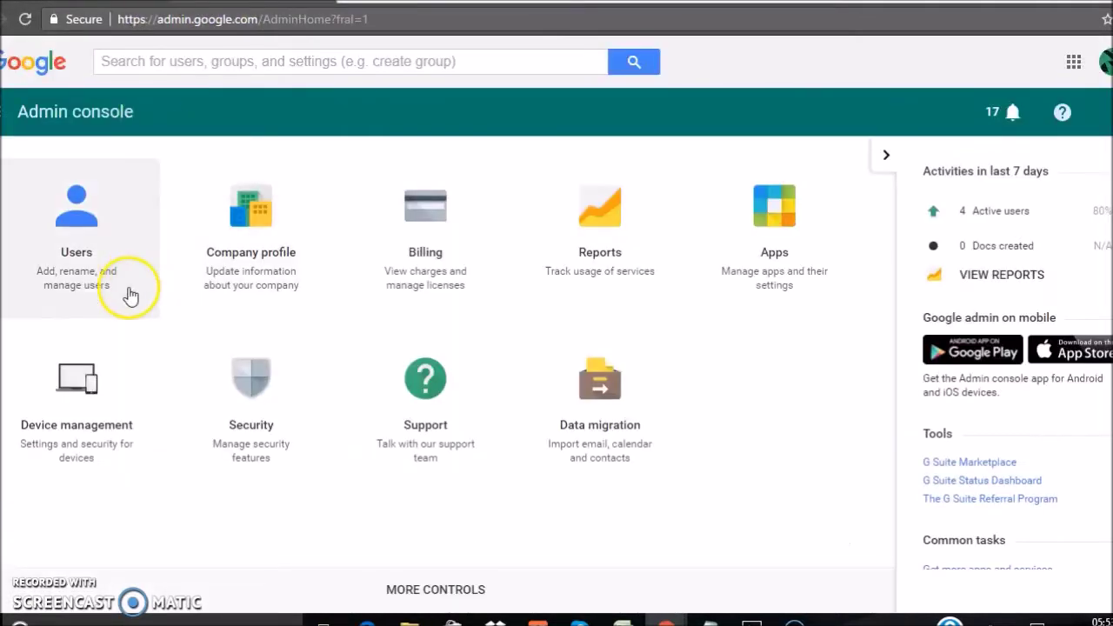
View Curator ArtistsFAQs' details from the Users list, then open the Contact Us user instead.
click(92, 258)
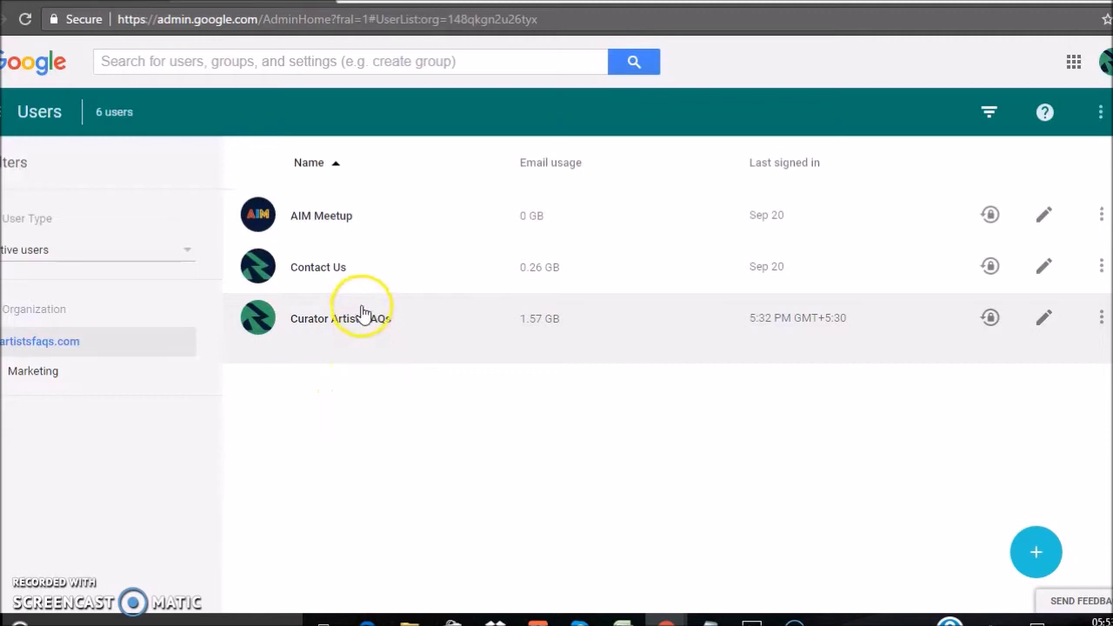
click(340, 321)
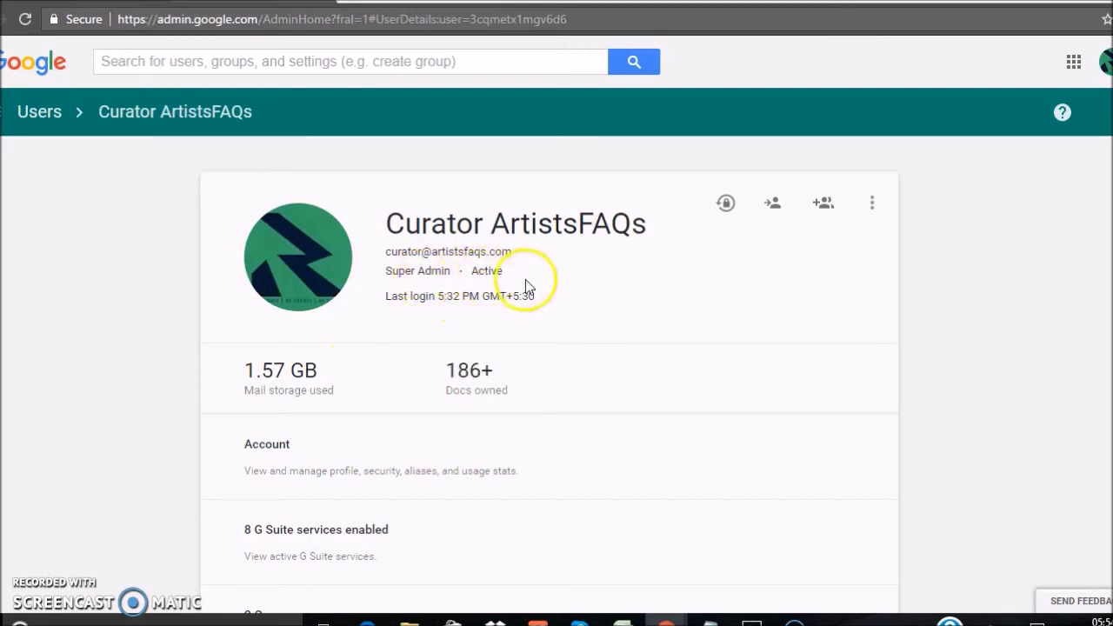
click(40, 114)
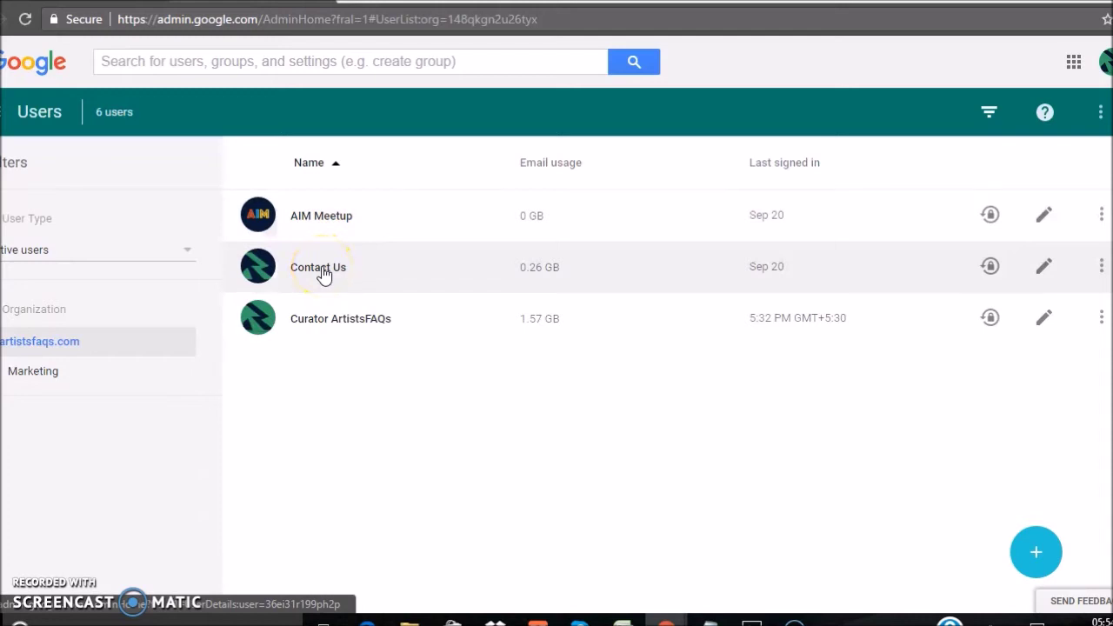
click(320, 268)
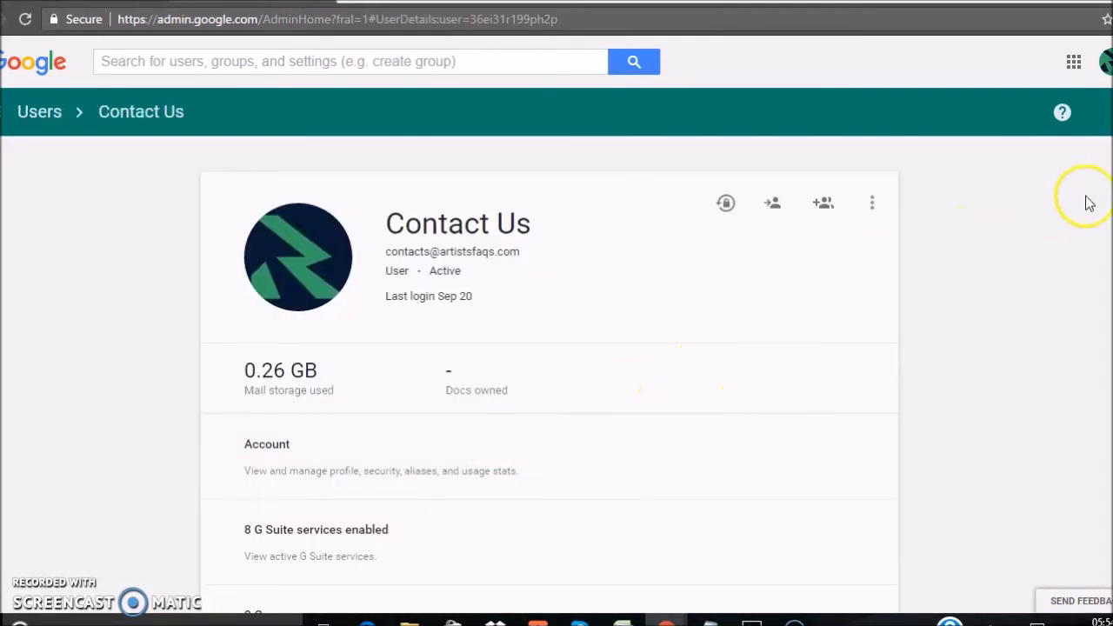
Expand Contact Us's admin roles and privileges section and open its role choices.
scroll(678, 374, down, 2)
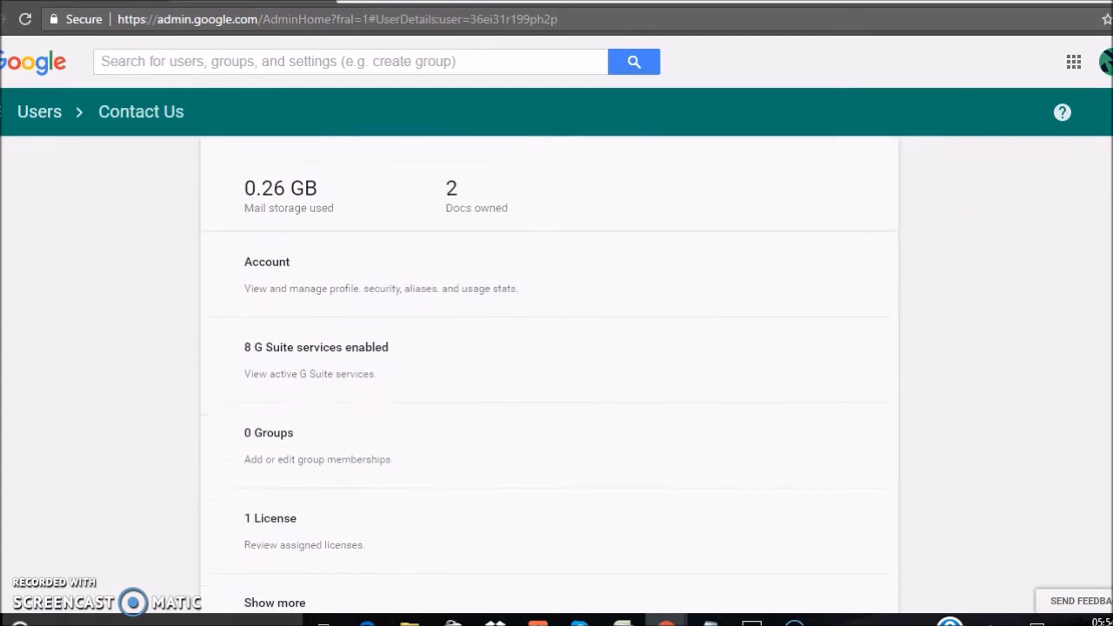
click(260, 598)
scroll(362, 393, down, 4)
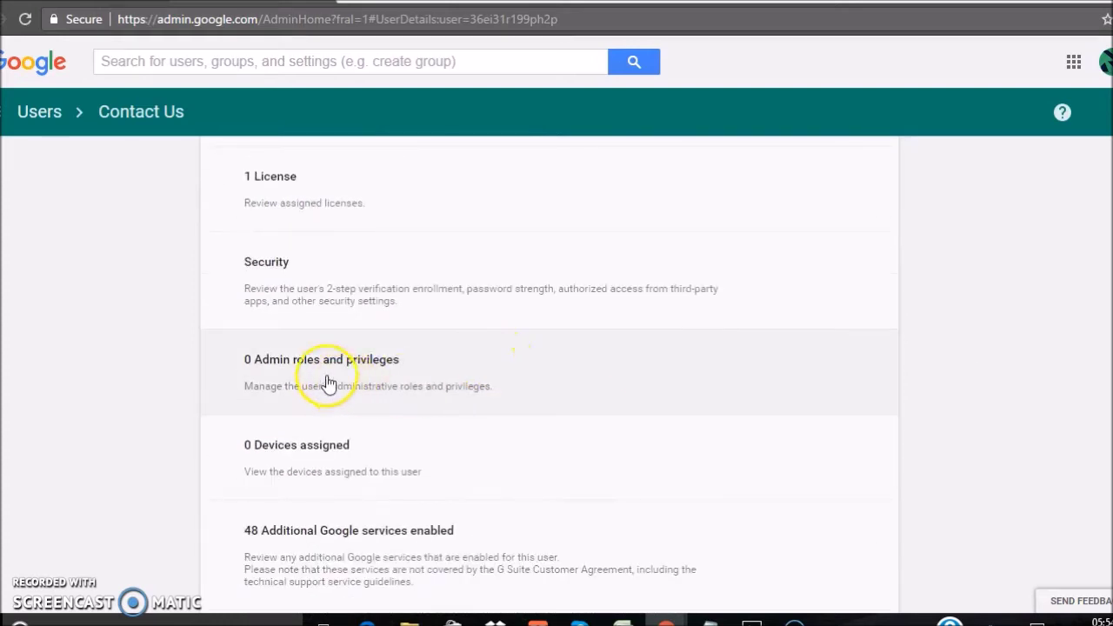
click(315, 366)
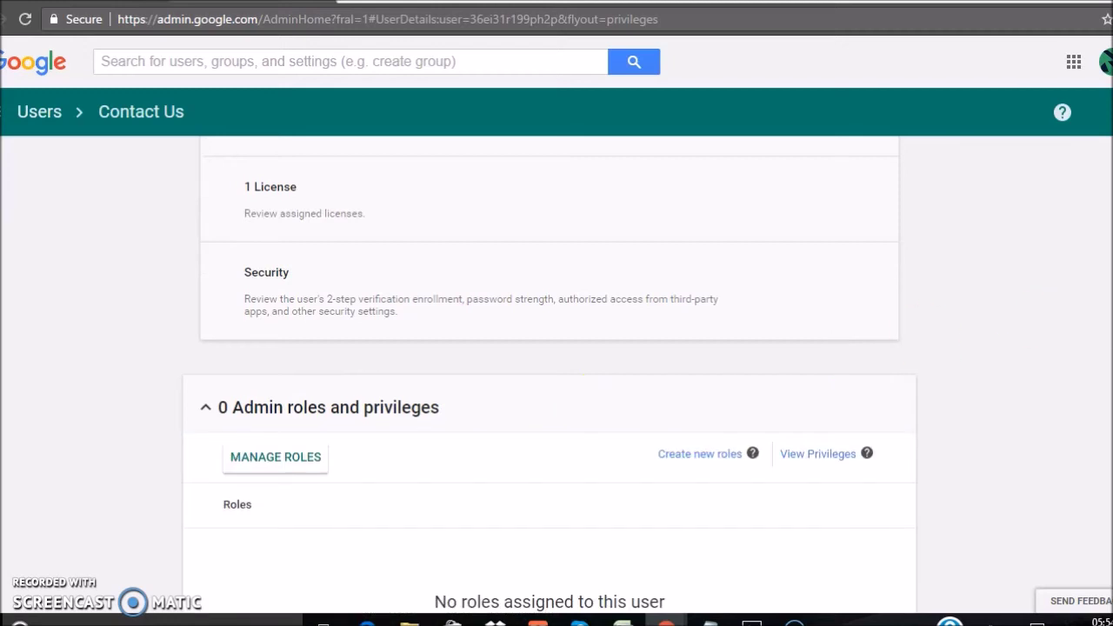
scroll(550, 375, down, 1)
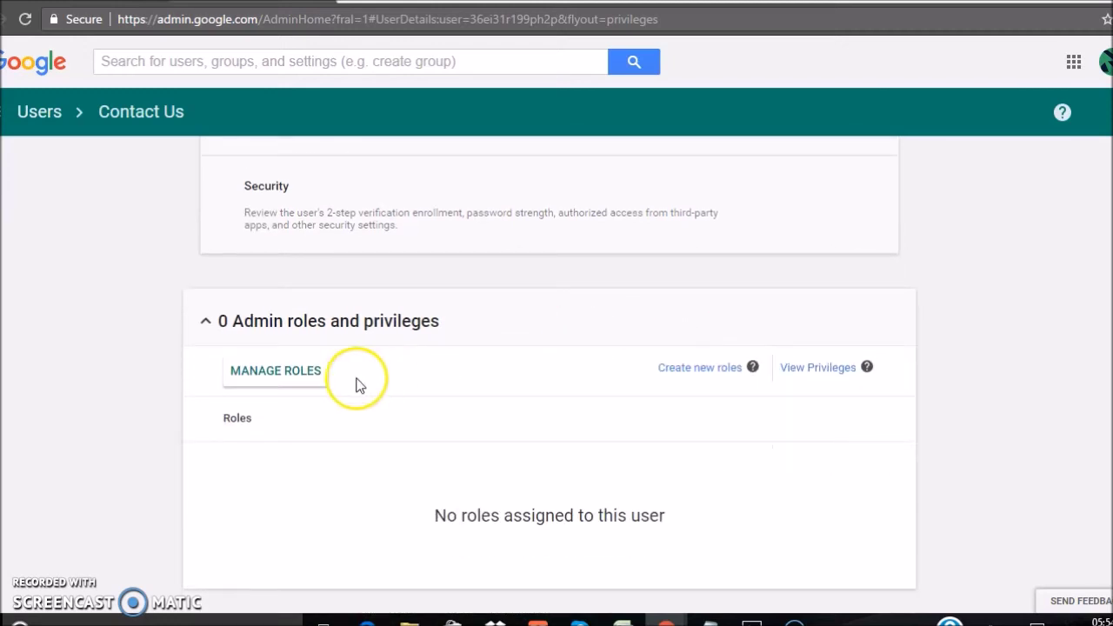
click(296, 385)
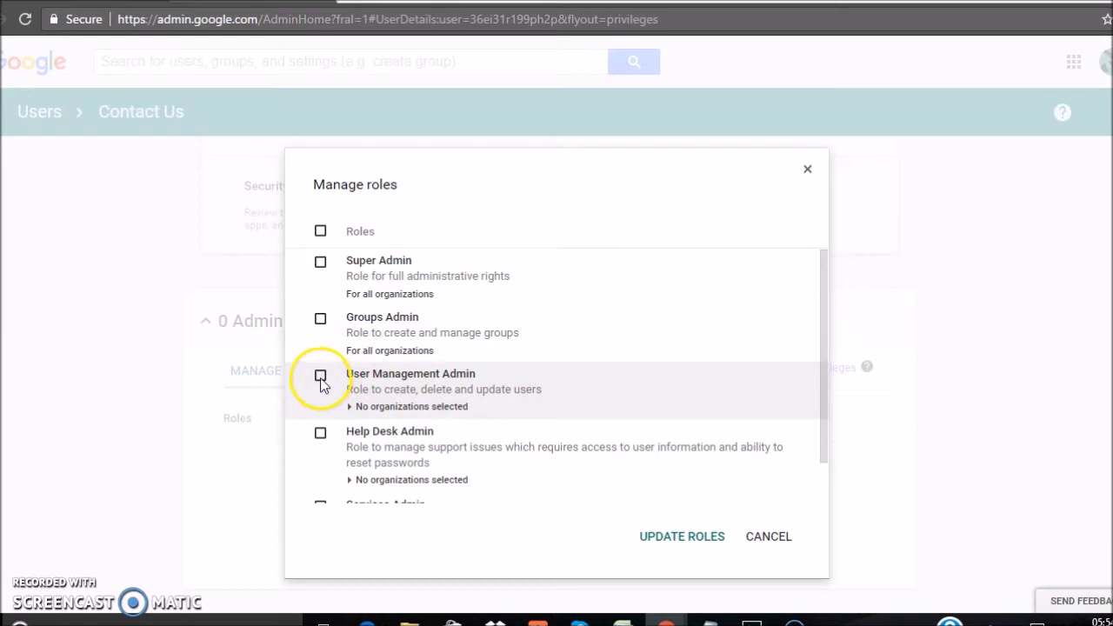
Grant Contact Us the Groups Admin and User Management Admin roles, then reopen role management.
click(320, 377)
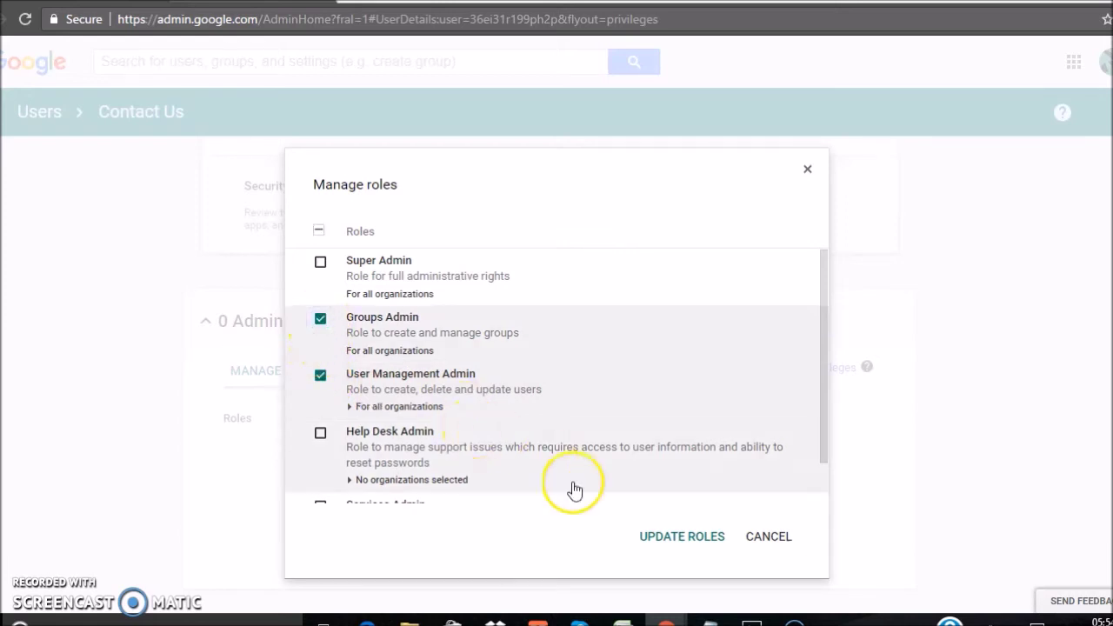
click(666, 538)
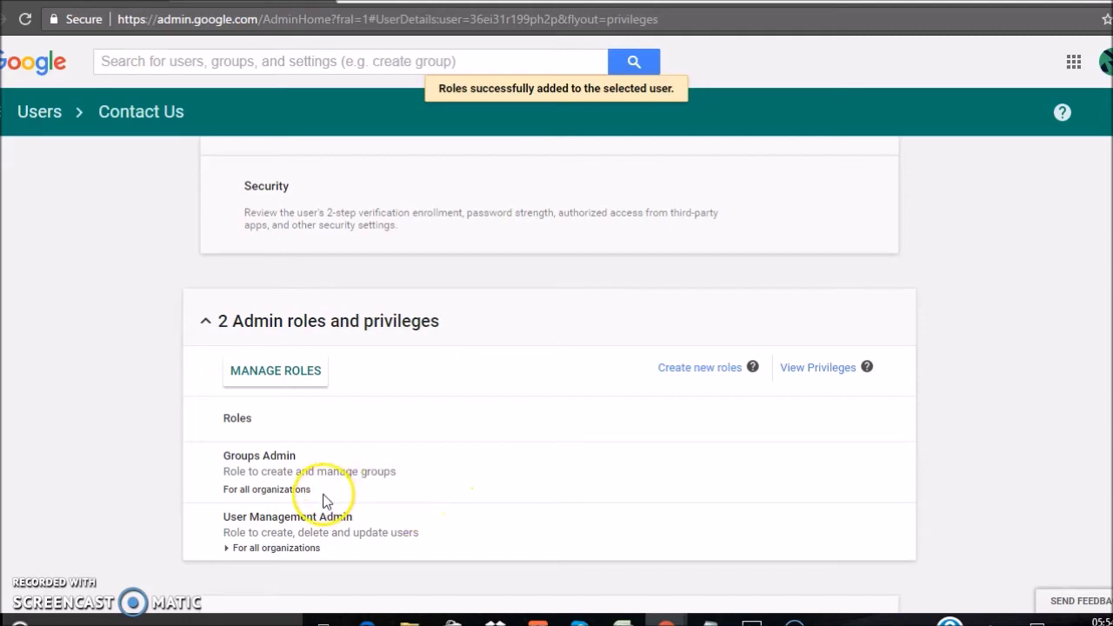
click(295, 380)
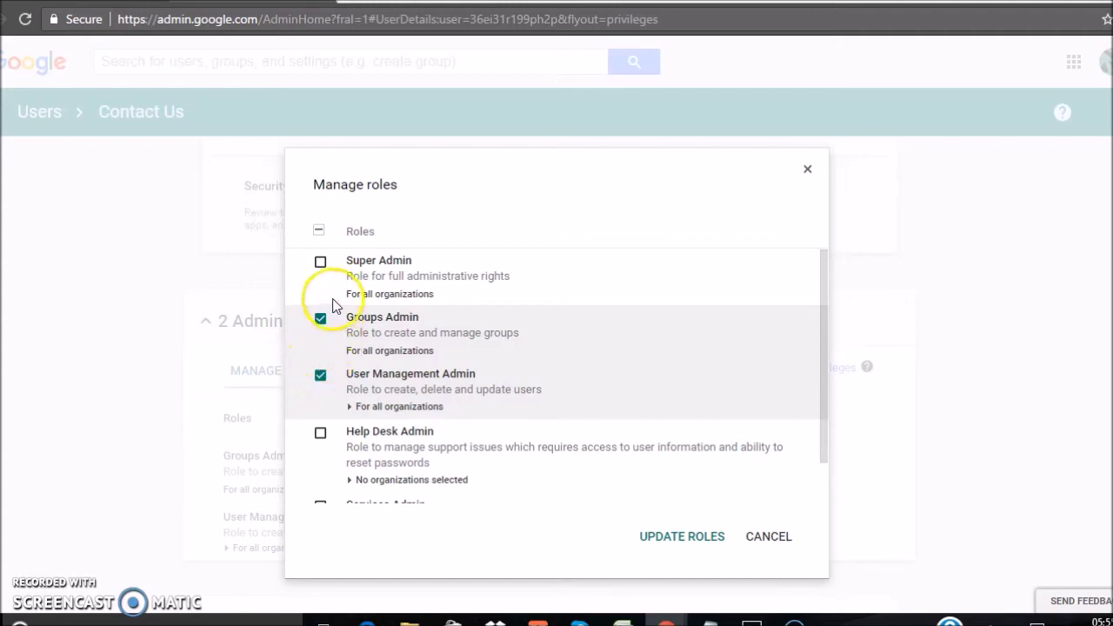
Select every admin role, including Super Admin, for Contact Us and save them.
click(321, 264)
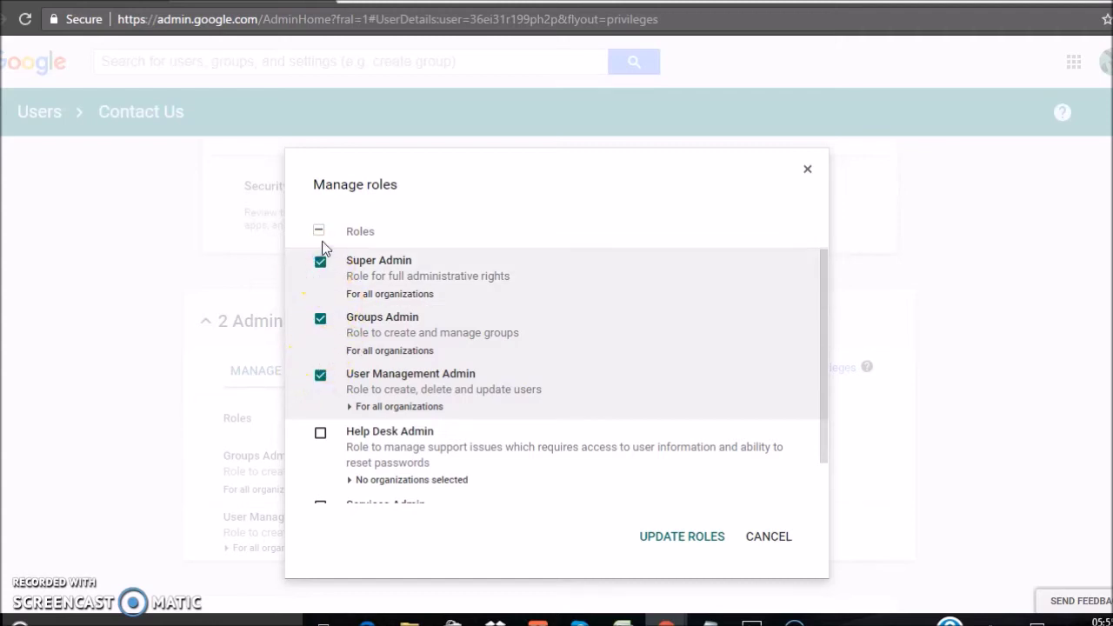
click(319, 233)
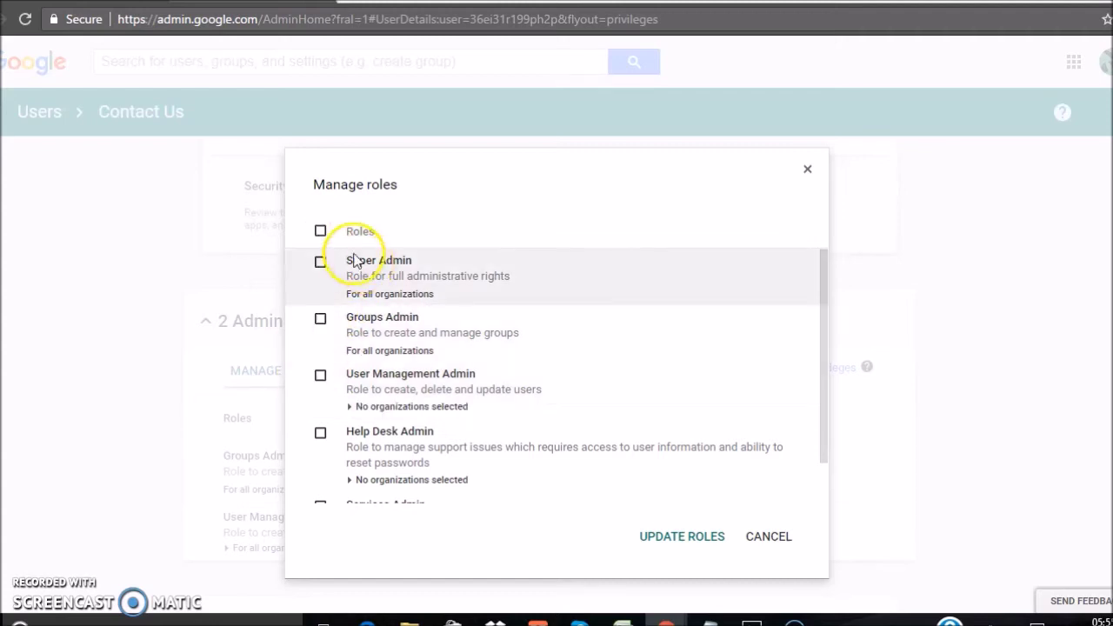
click(321, 236)
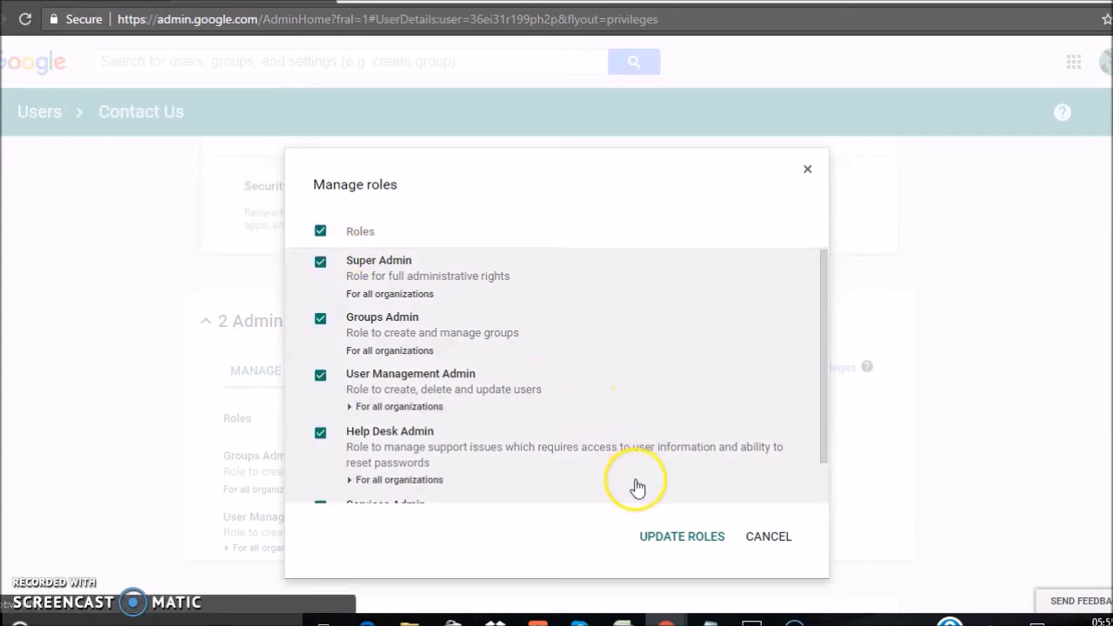
click(675, 539)
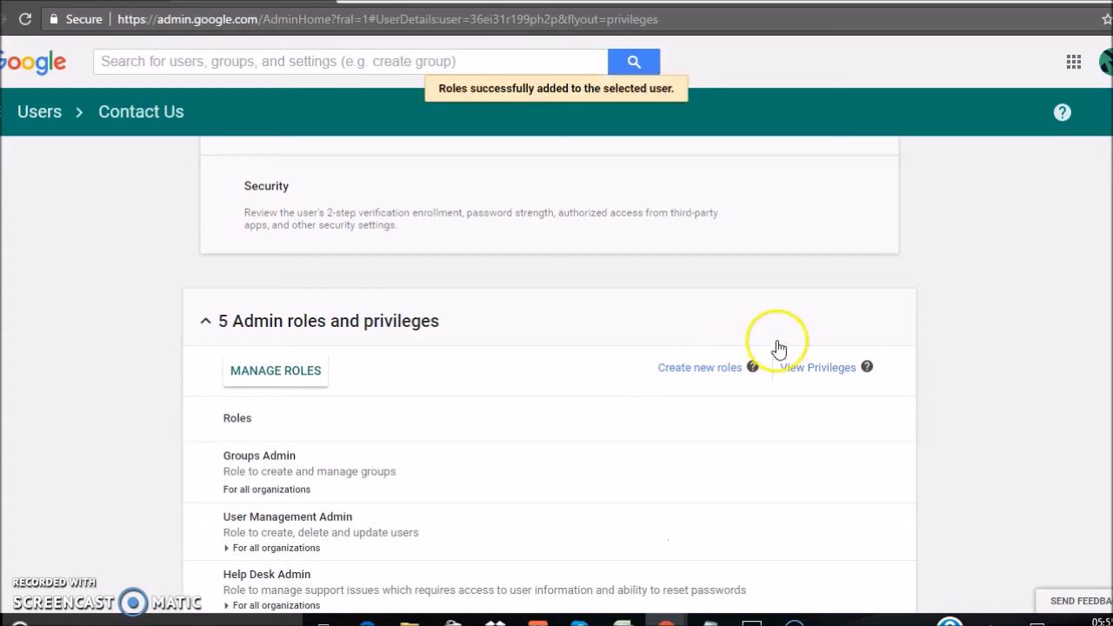
scroll(548, 374, up, 10)
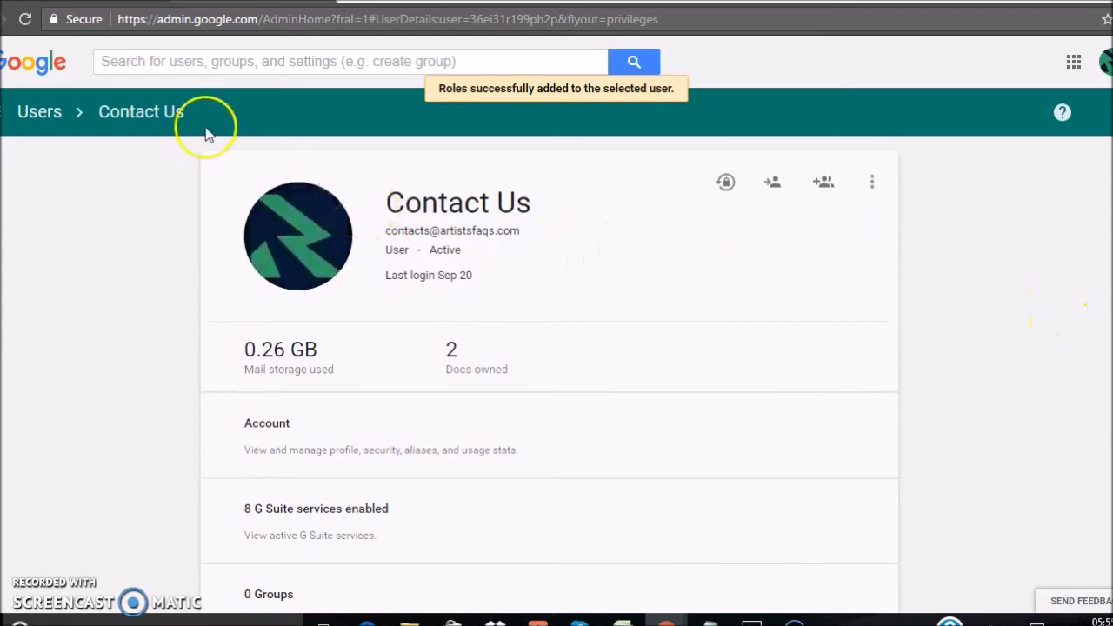
Reload to confirm Contact Us is Super Admin, return to Users, and open the account menu.
click(25, 18)
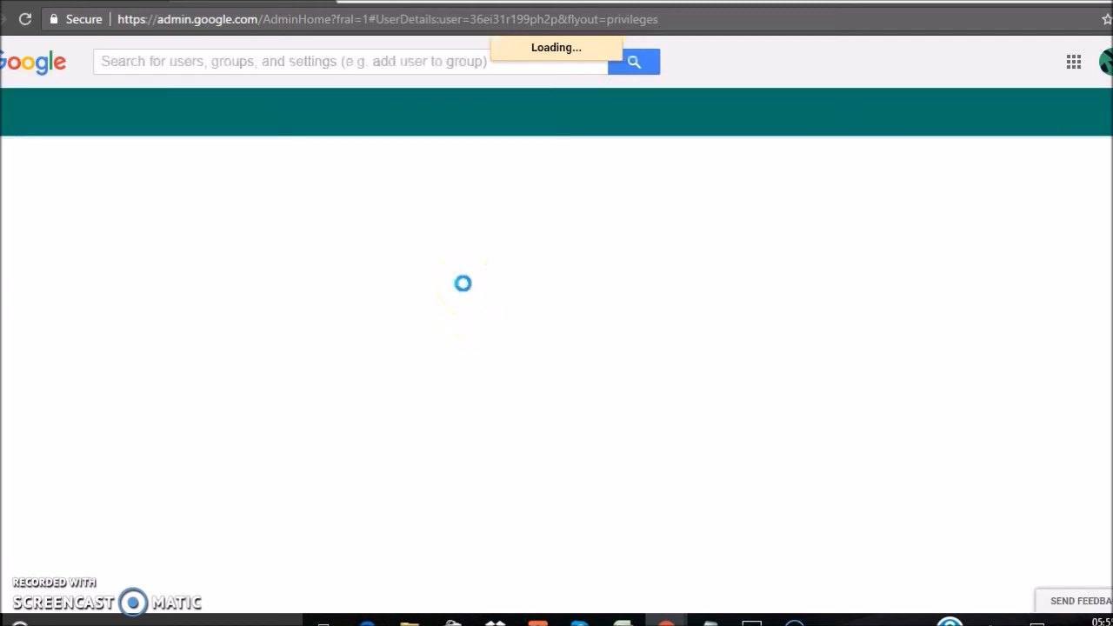
click(446, 290)
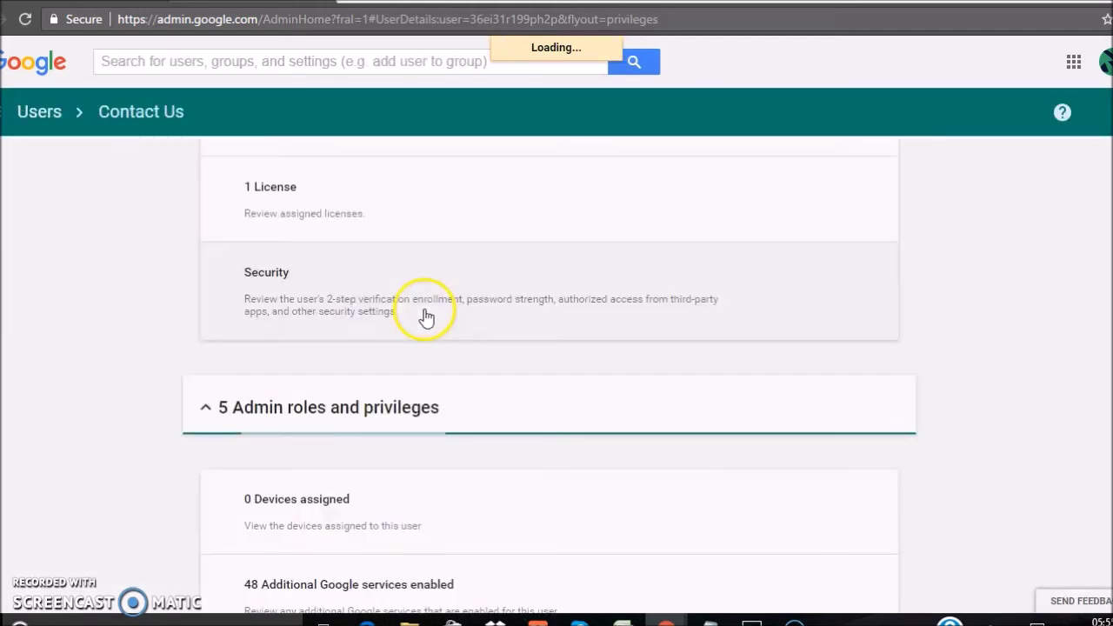
click(771, 361)
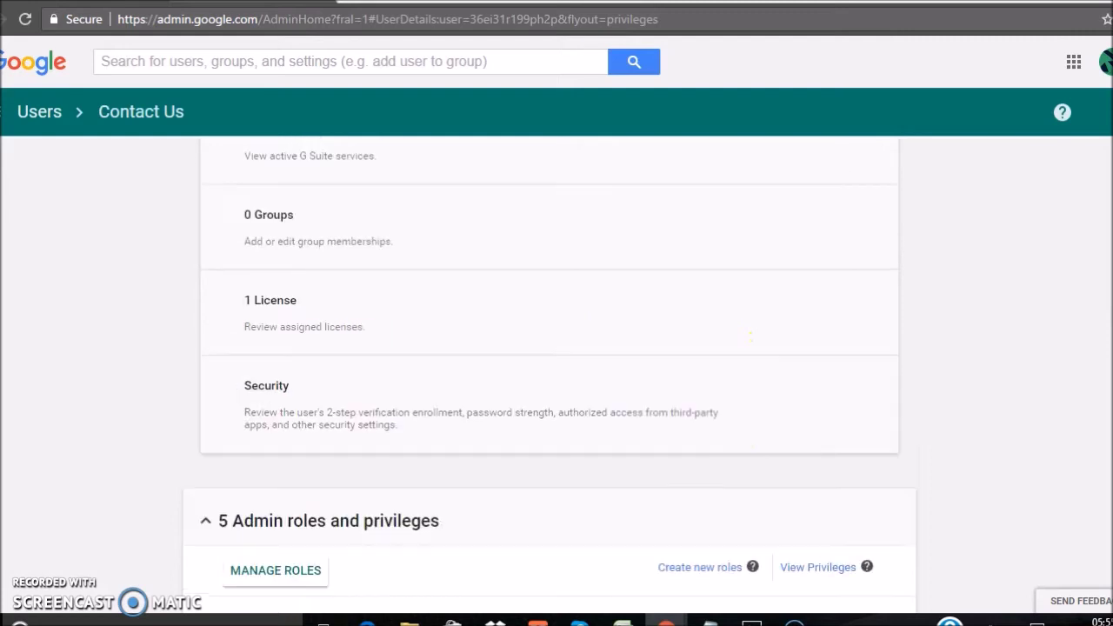
click(553, 256)
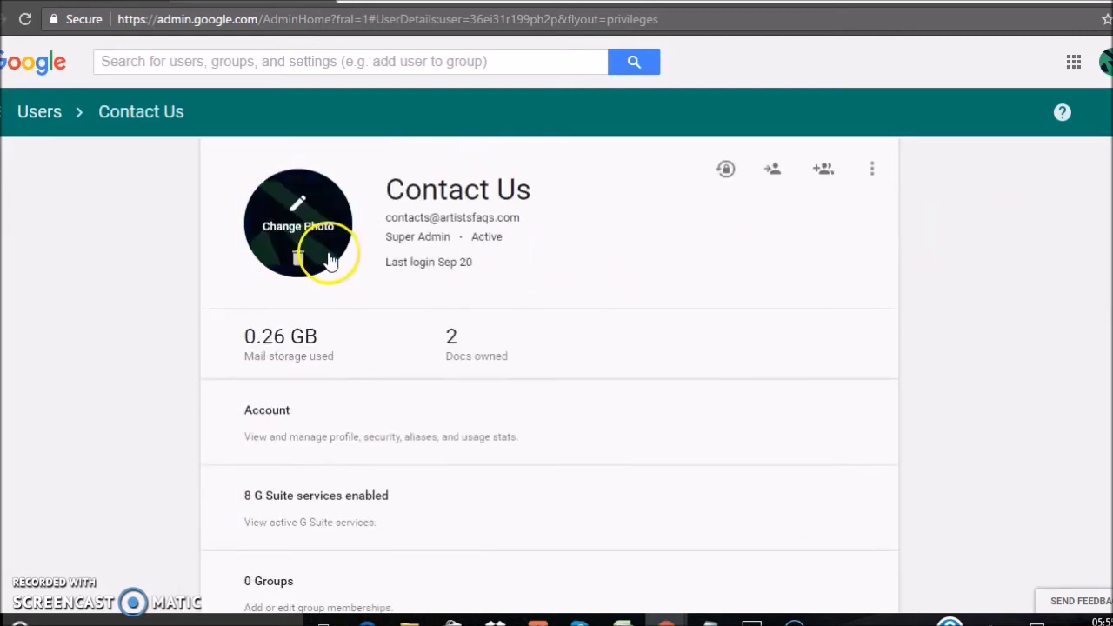
click(26, 113)
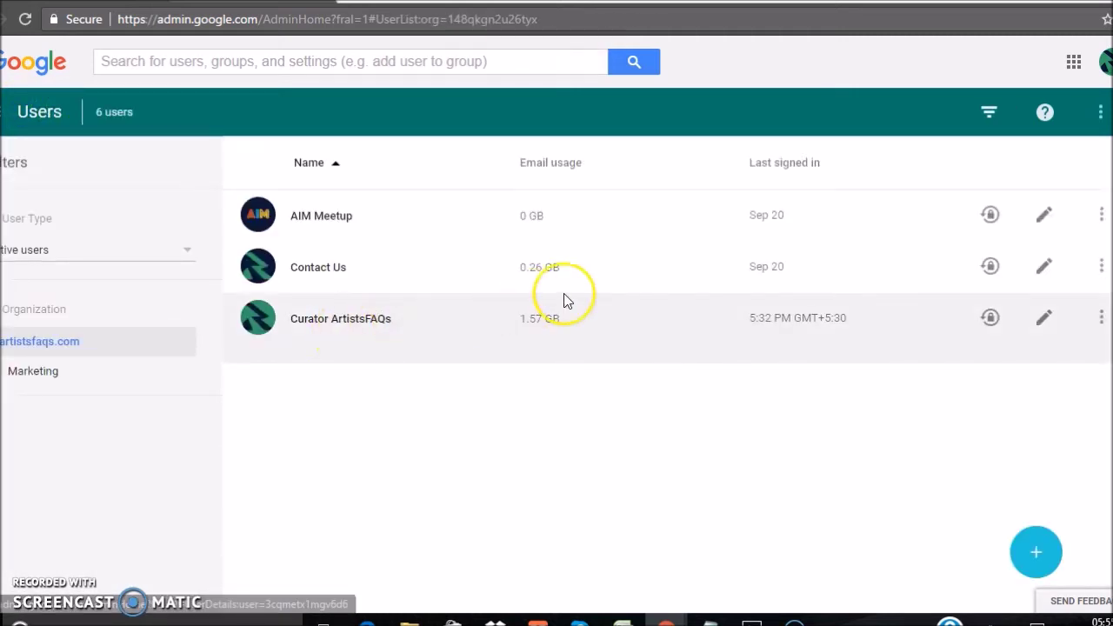
click(1104, 64)
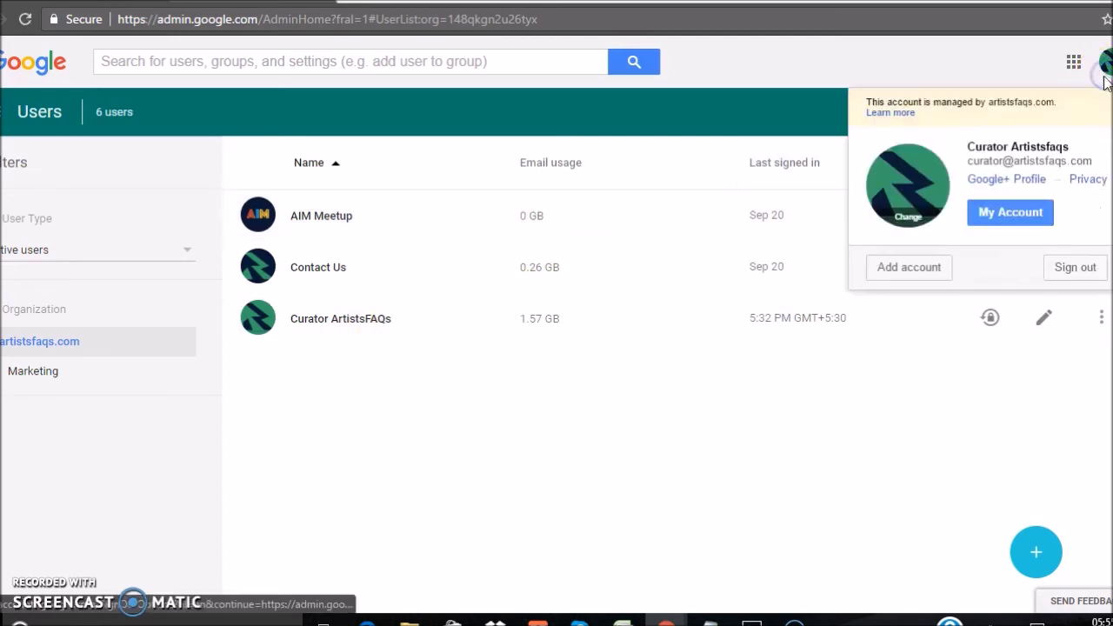
Sign out of the current admin account and choose to add a different account.
click(1076, 269)
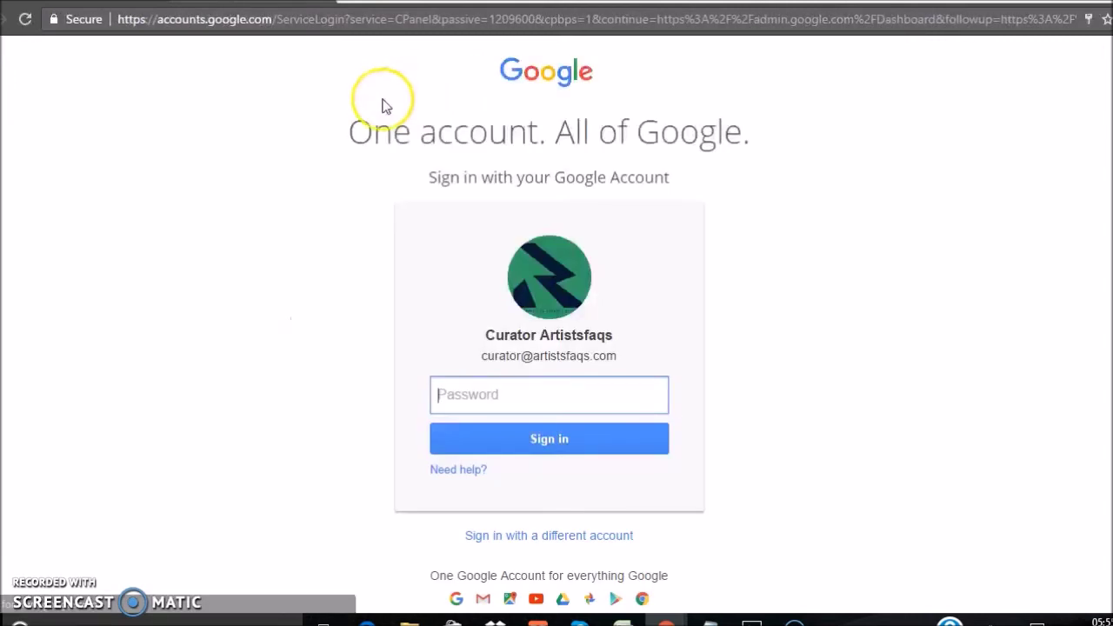
click(539, 534)
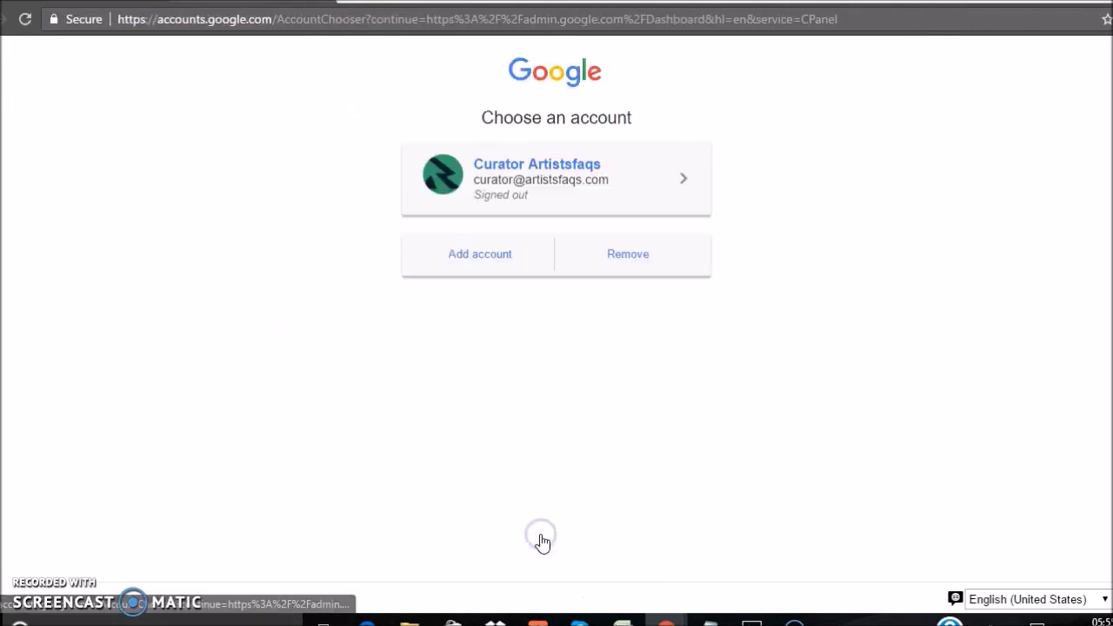
click(485, 255)
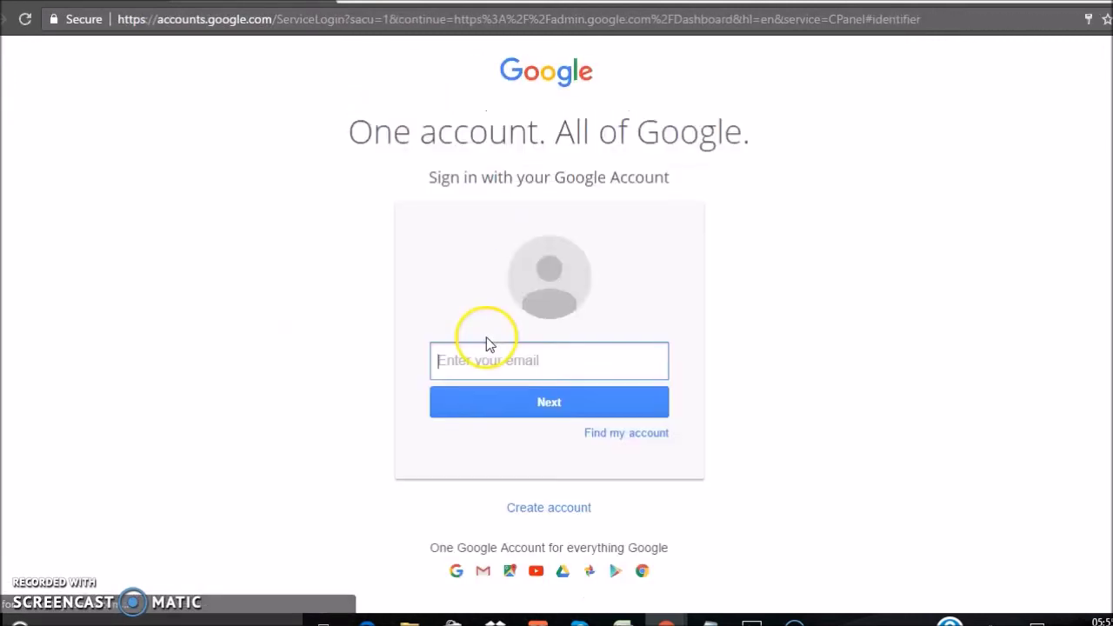
Enter the new account's e-mail address and correct the username and domain typos.
click(485, 350)
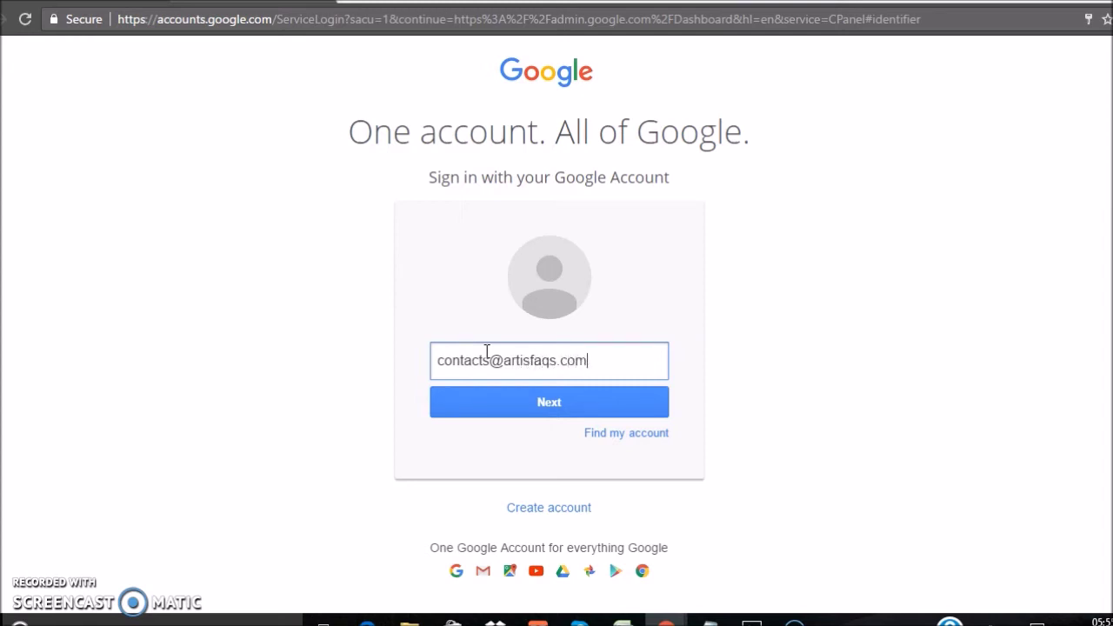
key(Return)
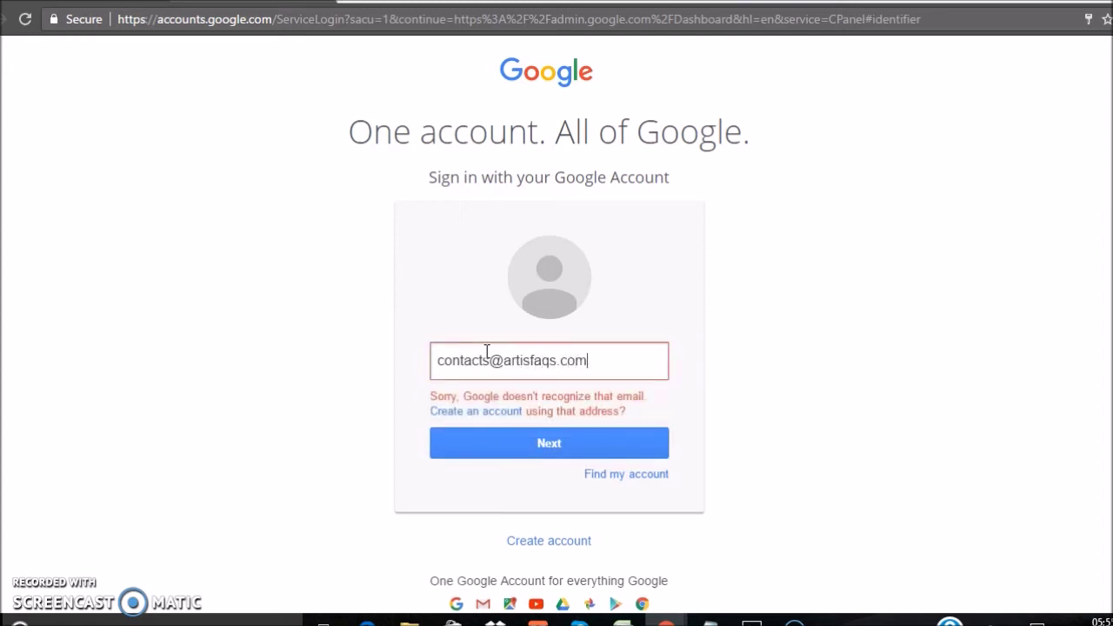
click(488, 363)
key(BackSpace)
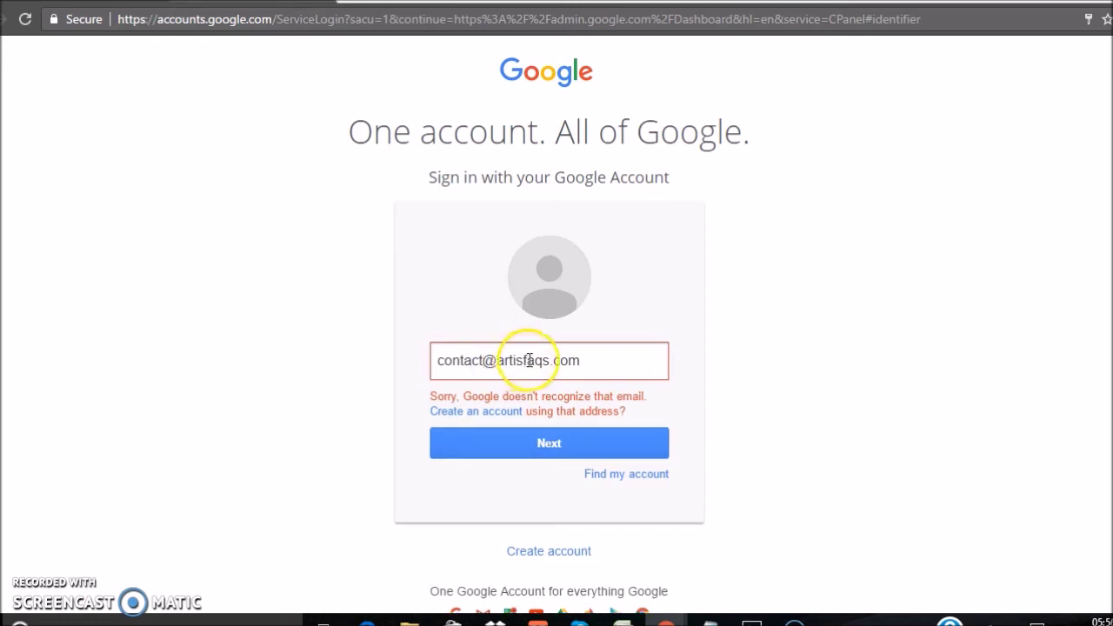
click(525, 360)
text(f)
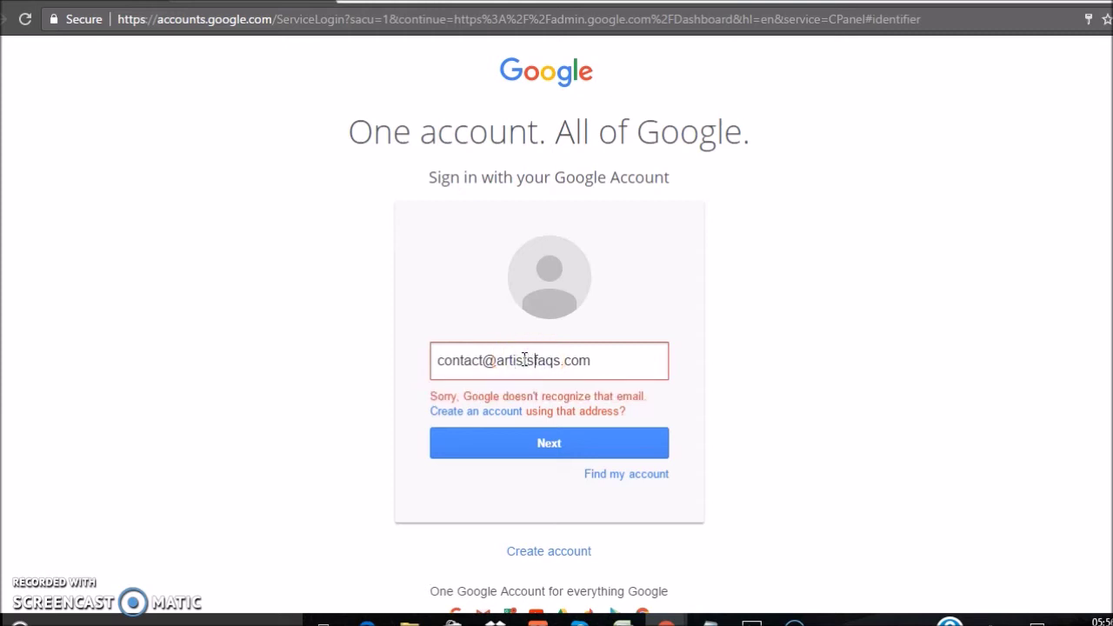
key(Return)
Replace the address with the domain's contacts account and continue to the password step.
click(557, 360)
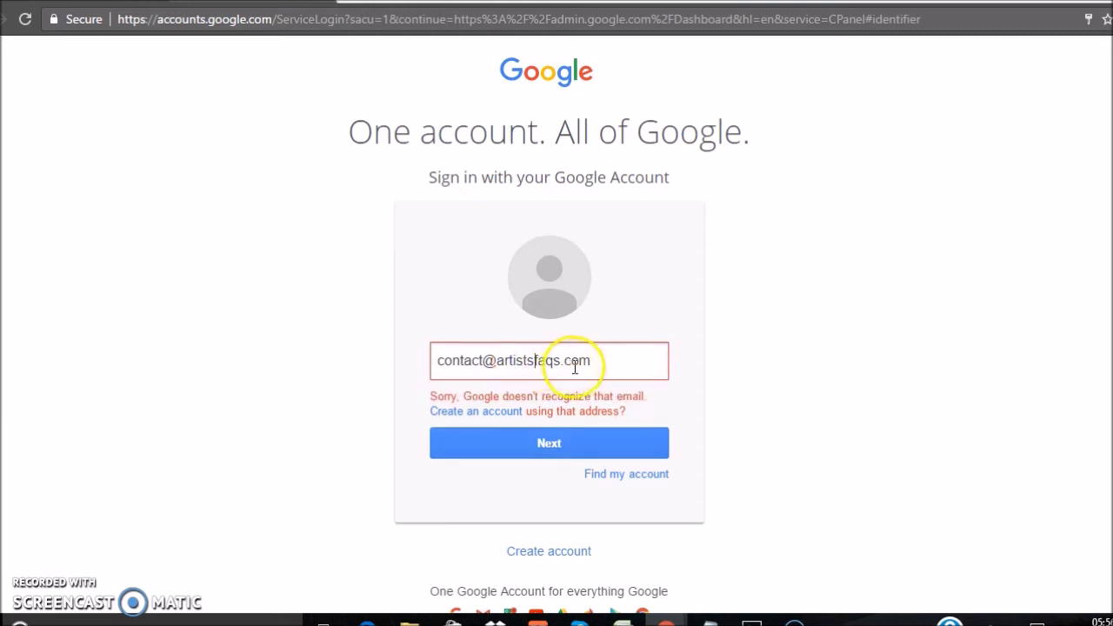
drag(579, 362, 392, 358)
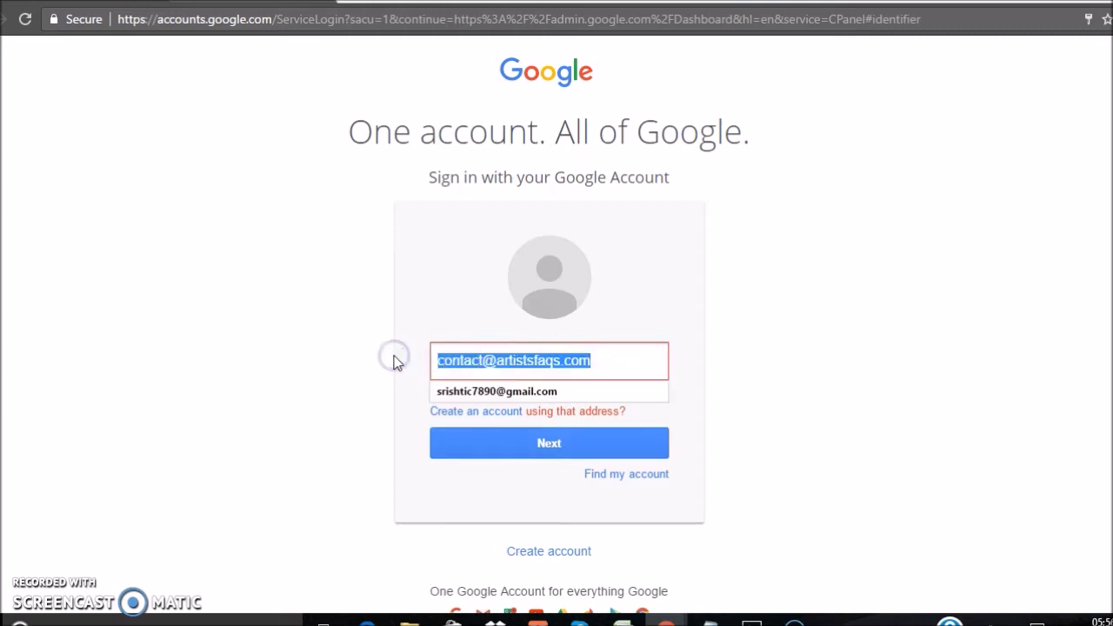
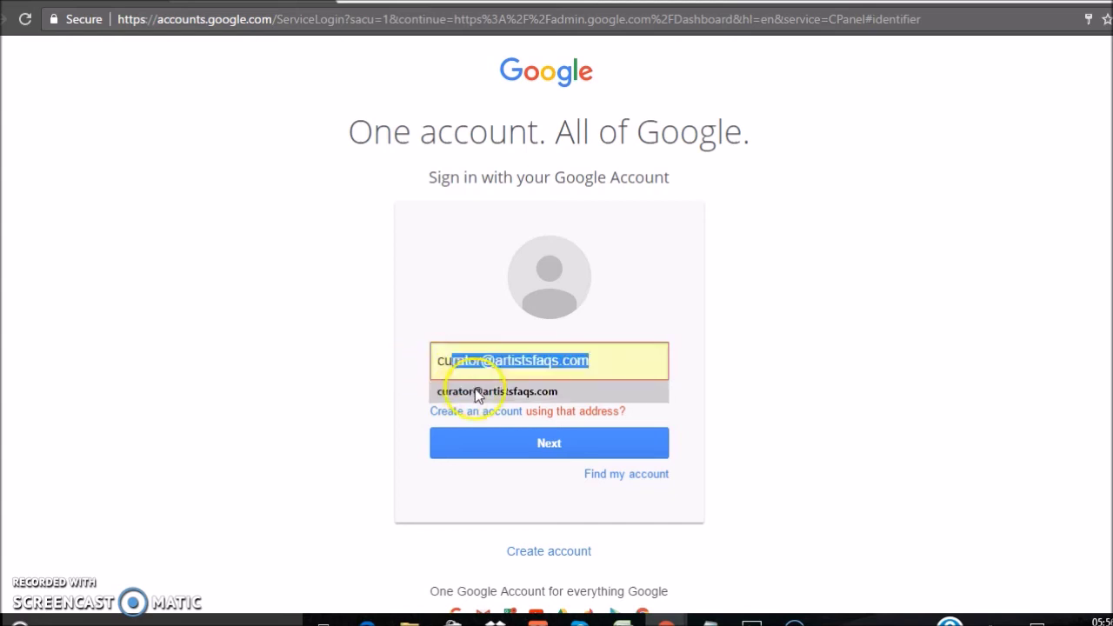
click(477, 388)
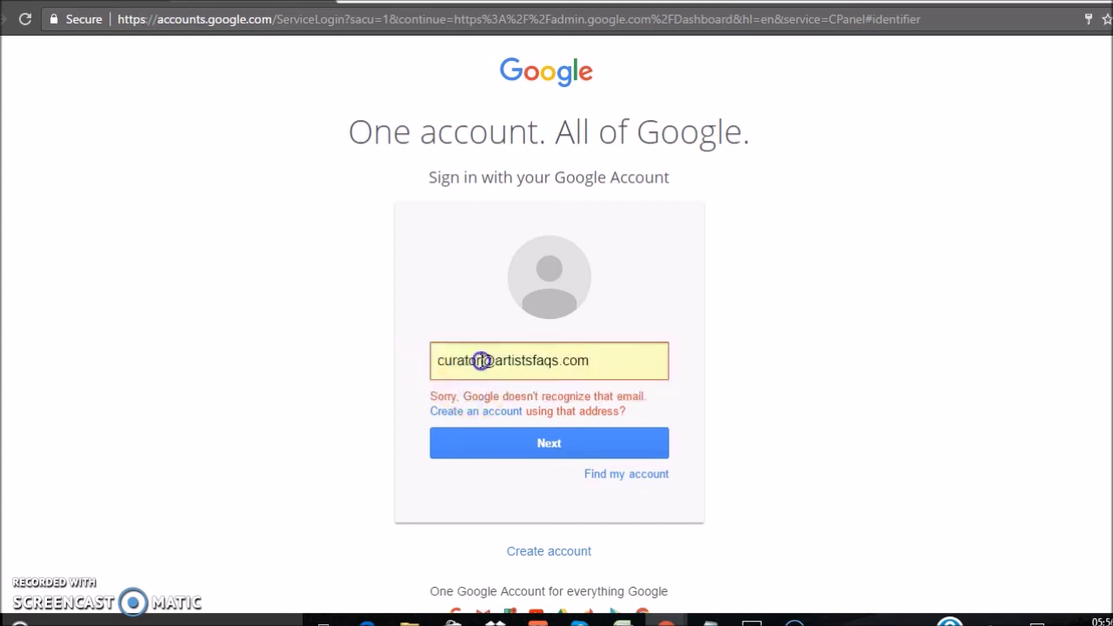
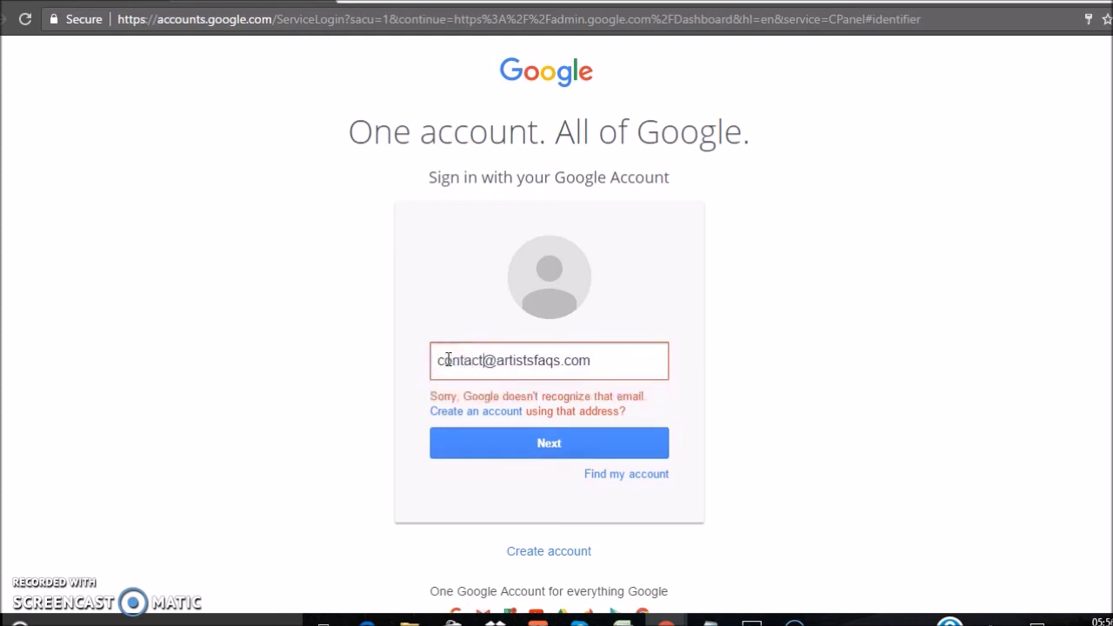
key(Return)
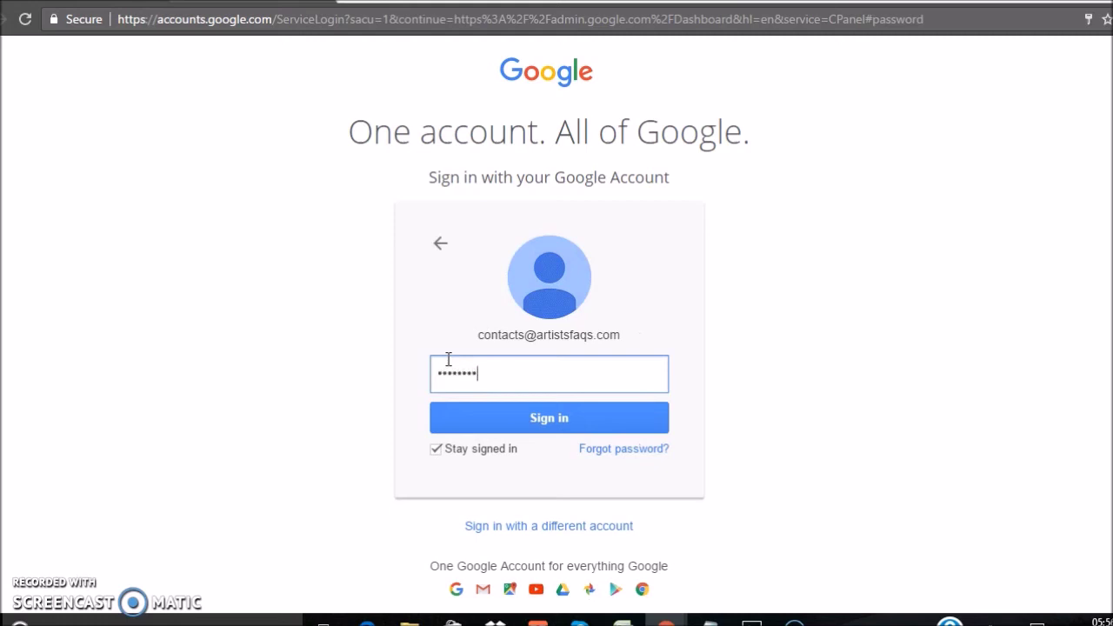
Enter the contacts account's password to complete sign-in.
key(Return)
click(456, 373)
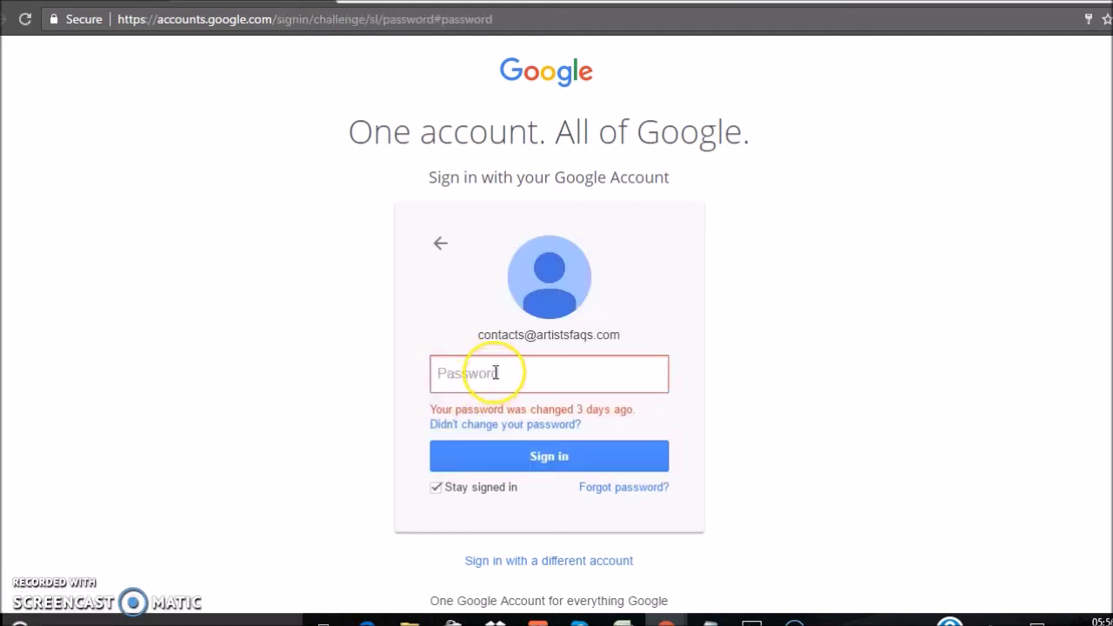
click(496, 372)
text(***)
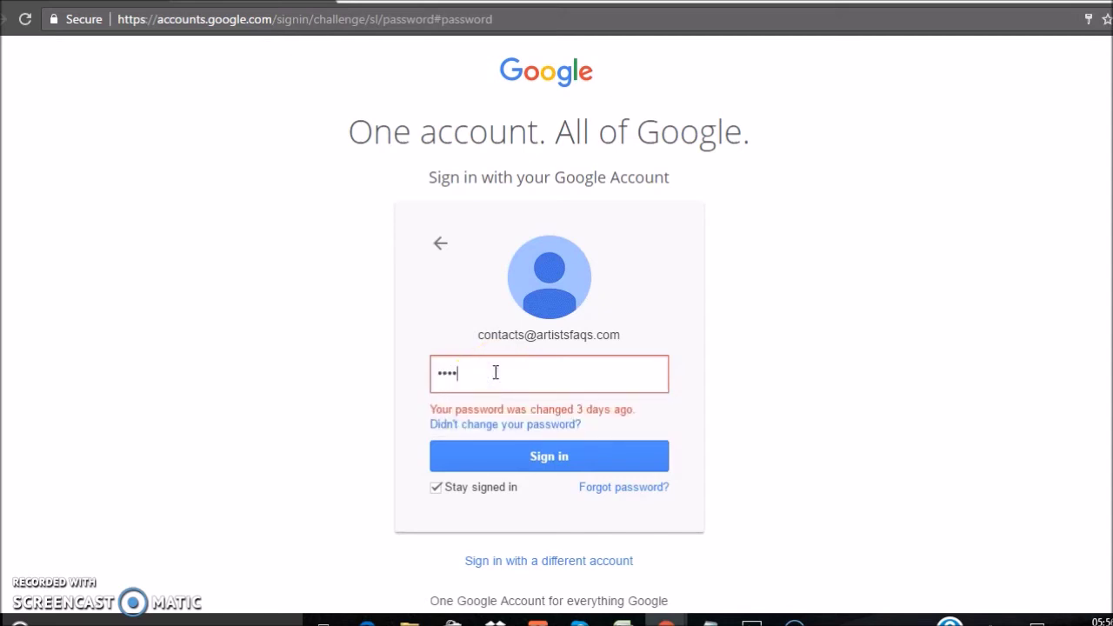
key(Return)
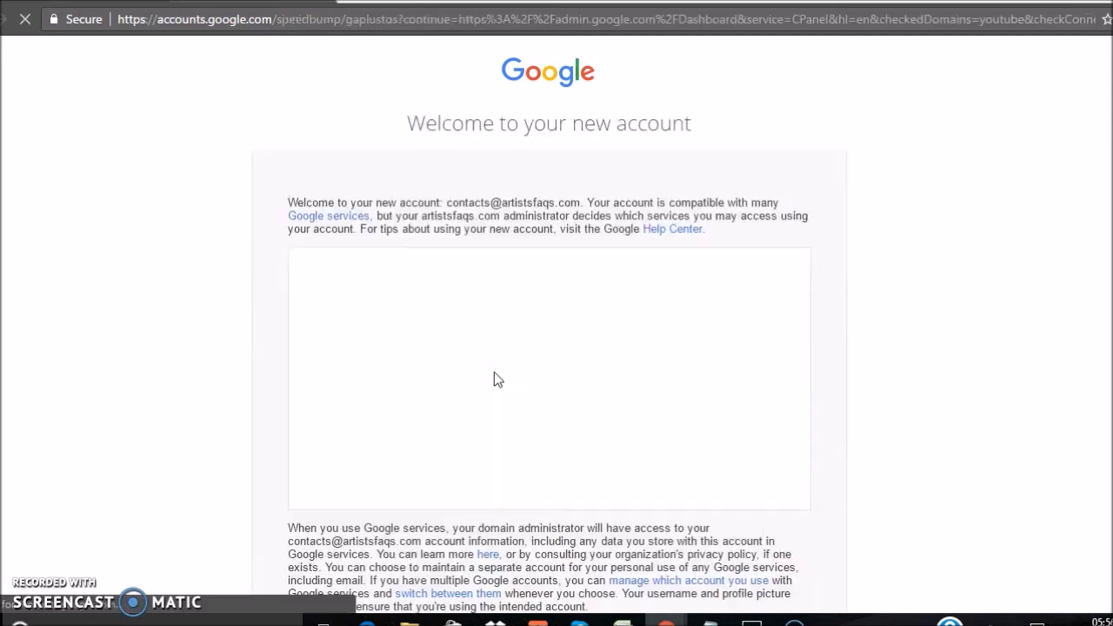
Accept the terms on the 'Welcome to your new account' page.
scroll(549, 373, down, 4)
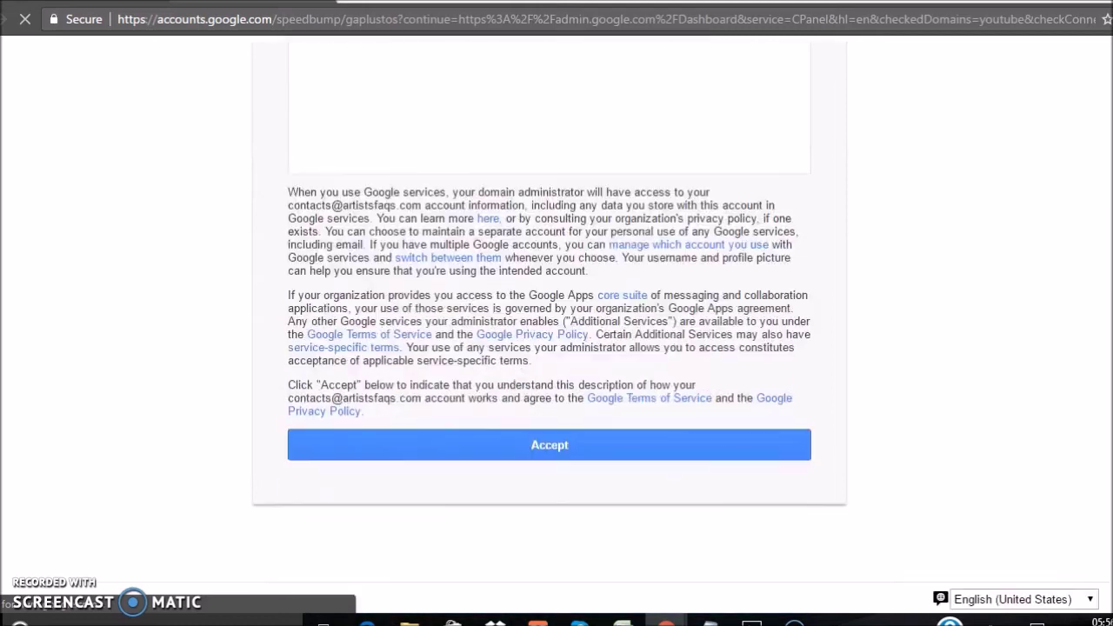
click(628, 452)
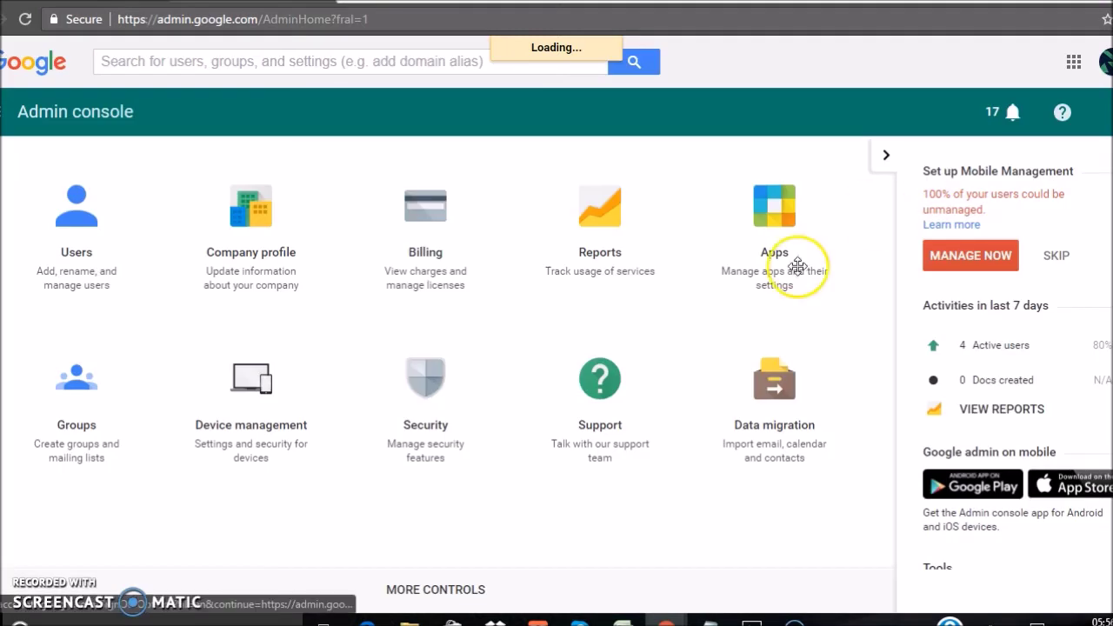
Open Curator ArtistsFAQs' details and expand its admin roles and privileges.
click(78, 259)
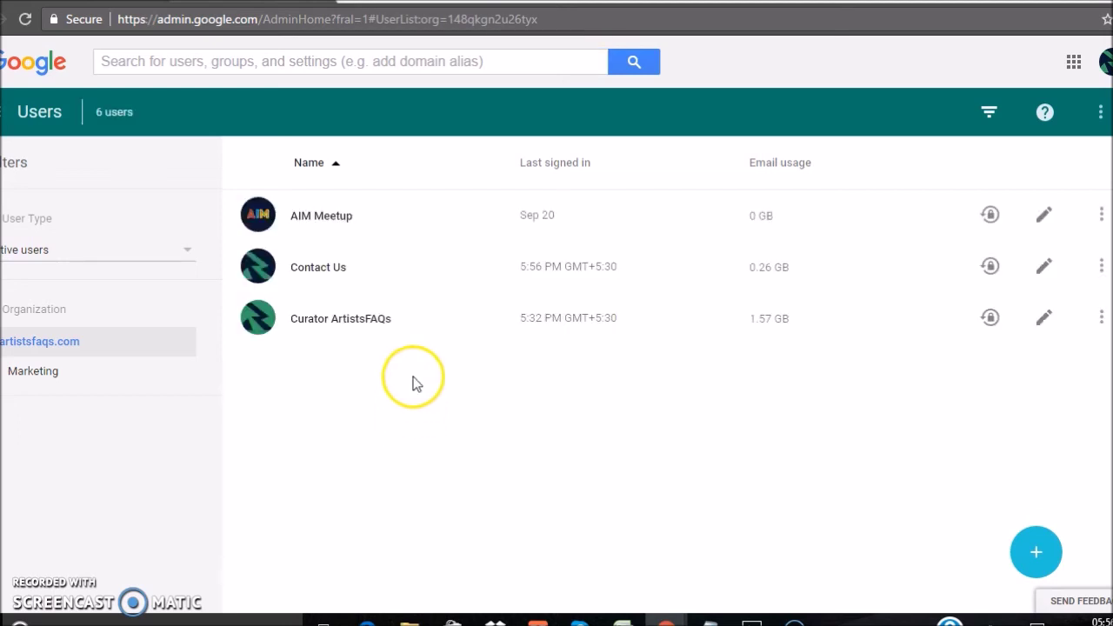
click(327, 322)
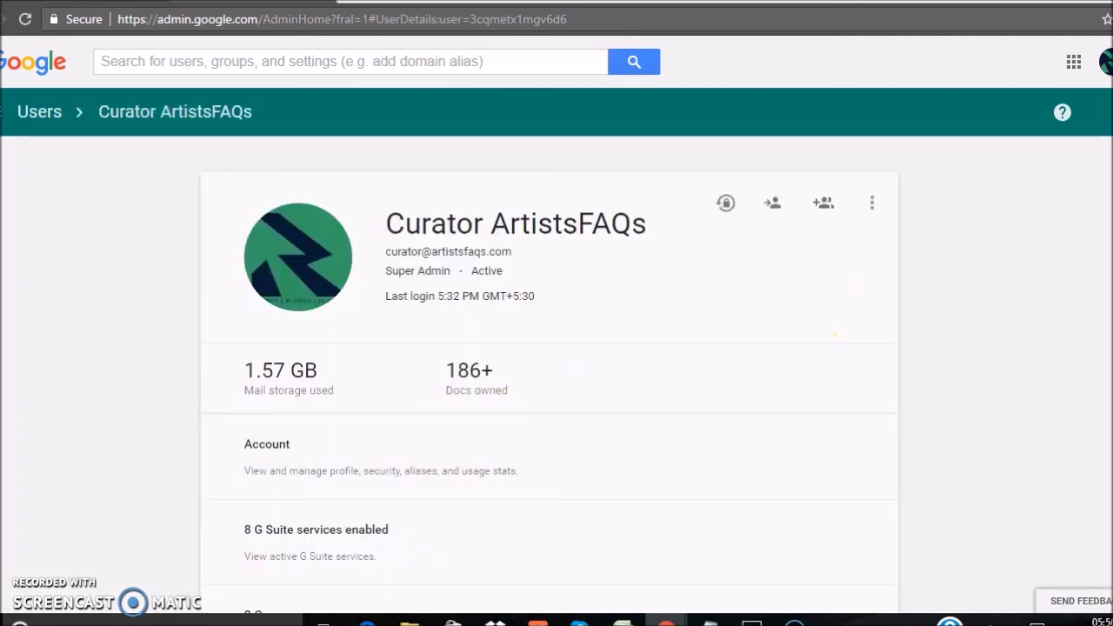
scroll(634, 503, down, 3)
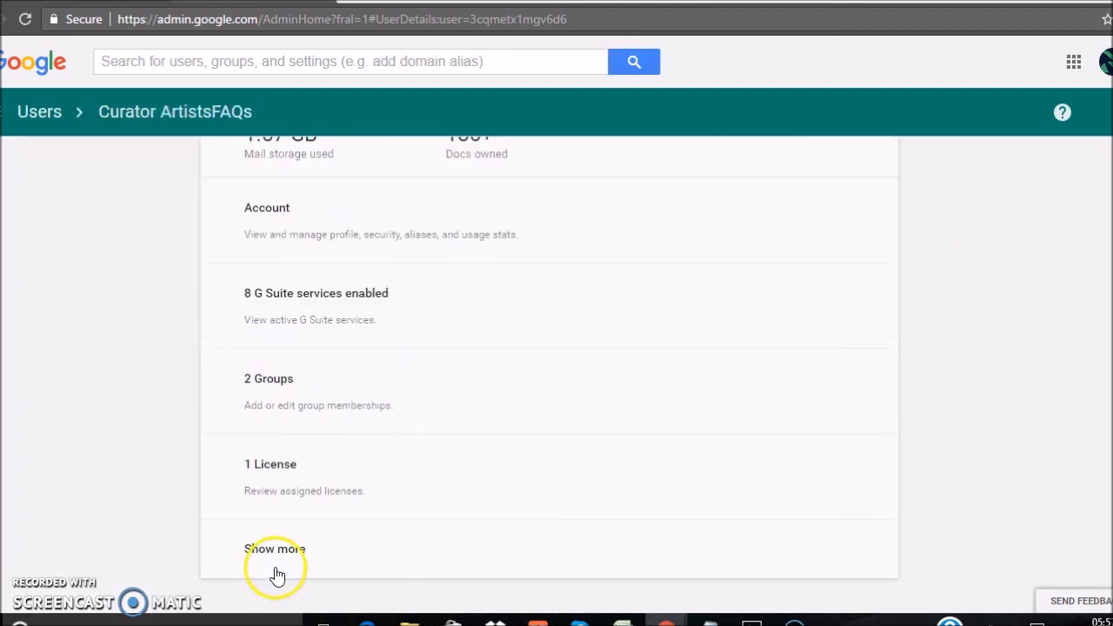
click(272, 550)
scroll(504, 417, down, 2)
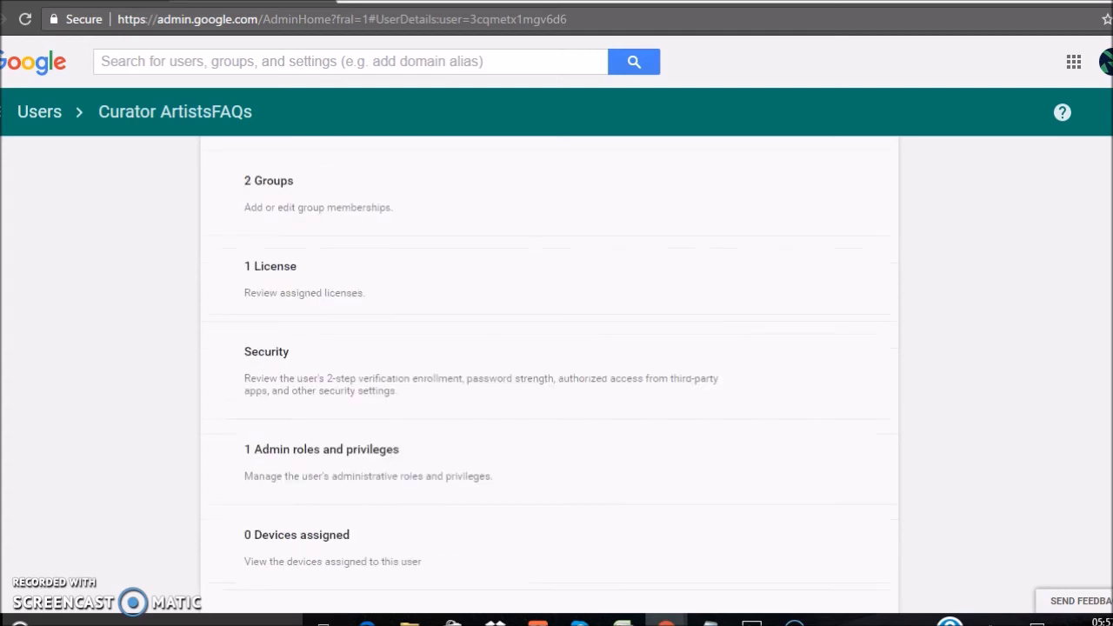
click(290, 456)
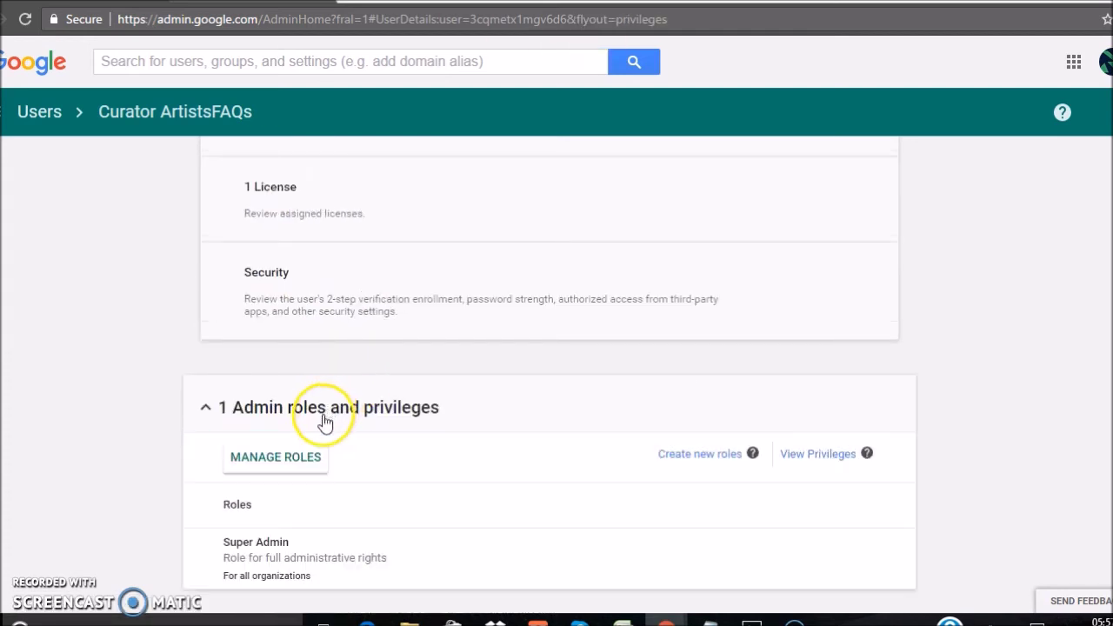
Uncheck all of Curator ArtistsFAQs' roles, including Super Admin, and apply the change.
click(280, 465)
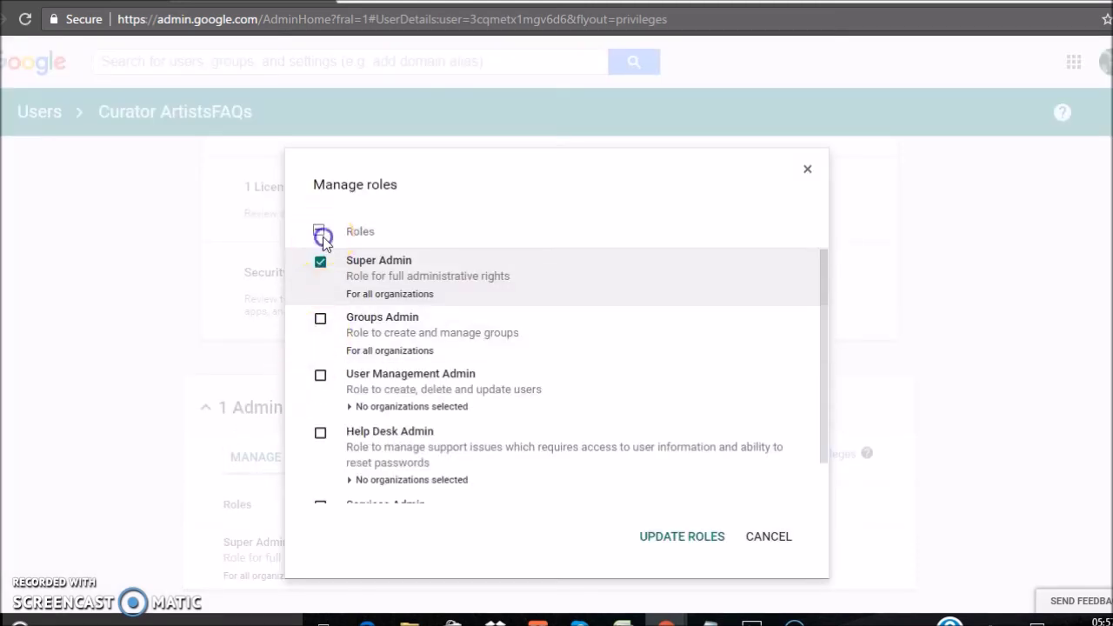
click(322, 235)
click(653, 540)
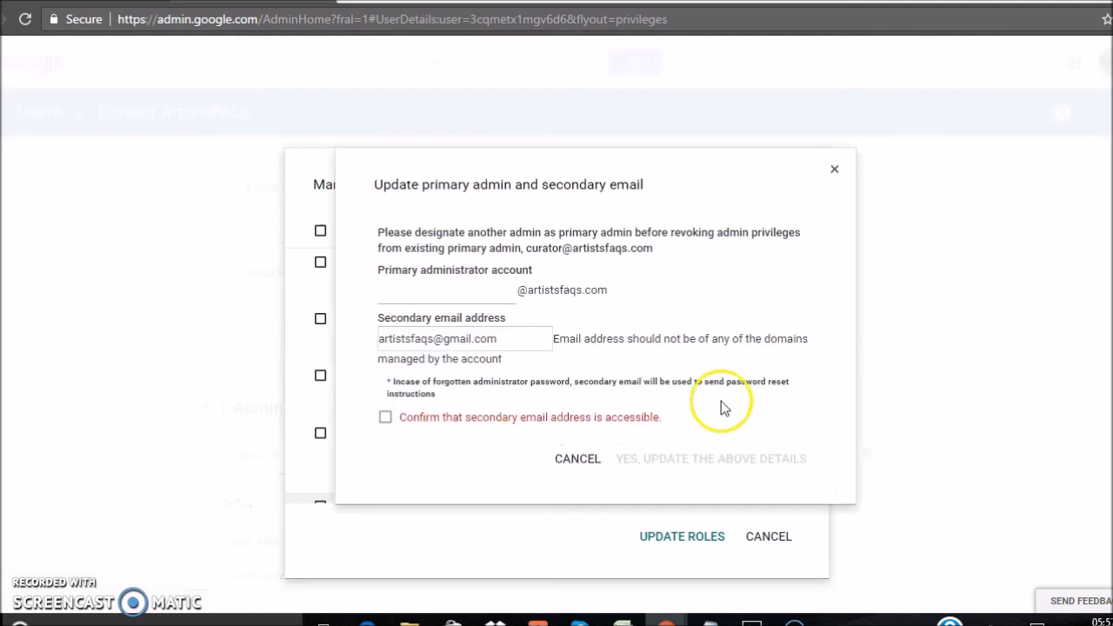
Designate the contacts account as primary admin, confirm its details, and apply the role removal.
click(426, 295)
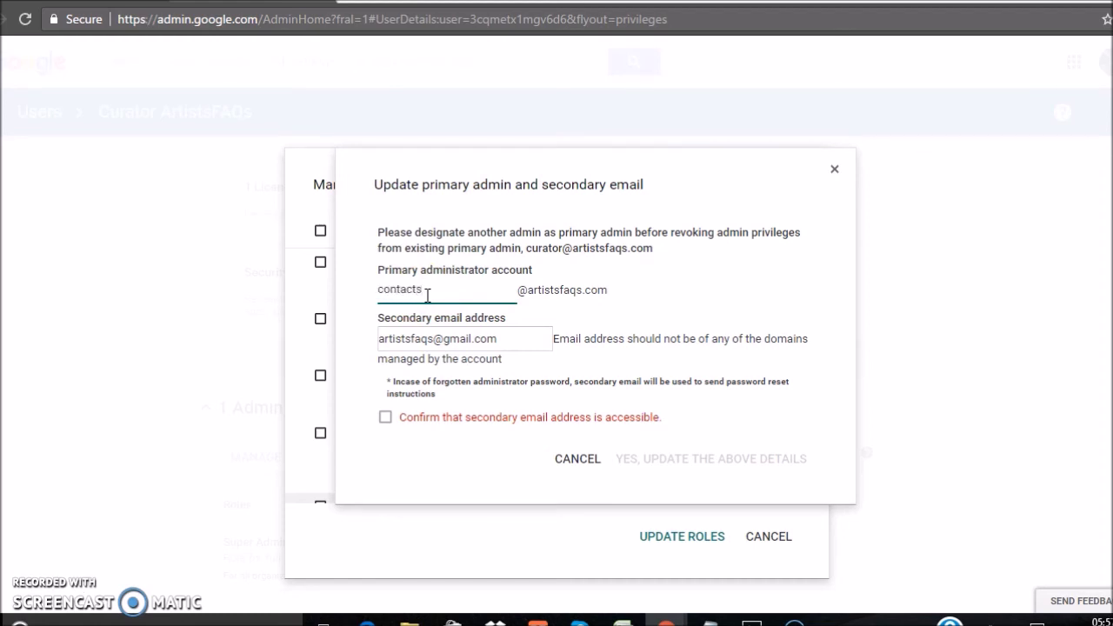
click(385, 418)
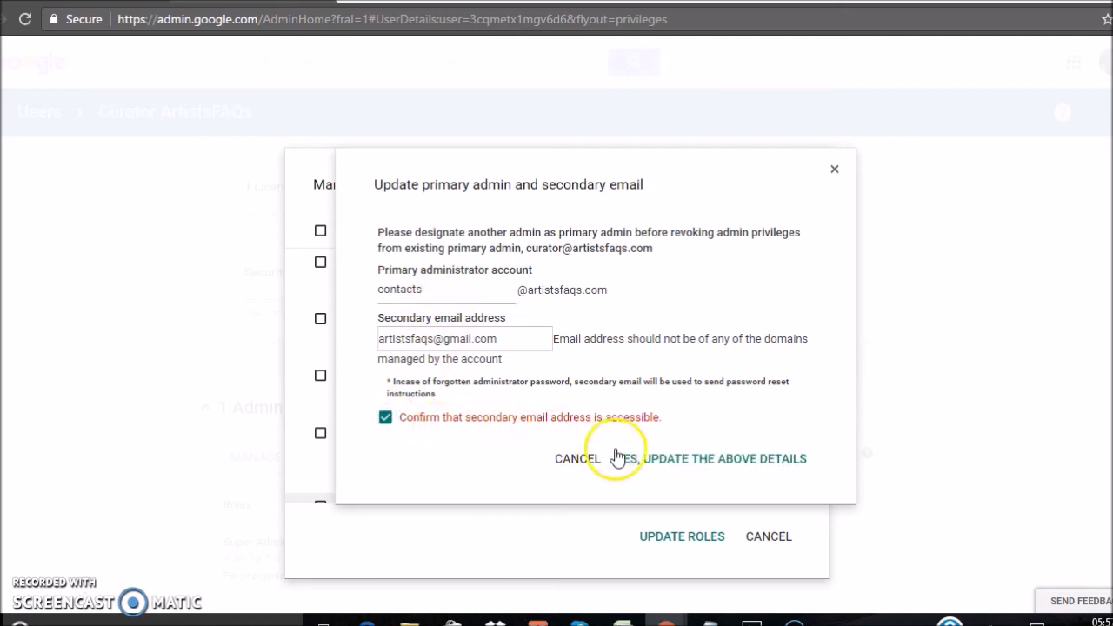
click(671, 465)
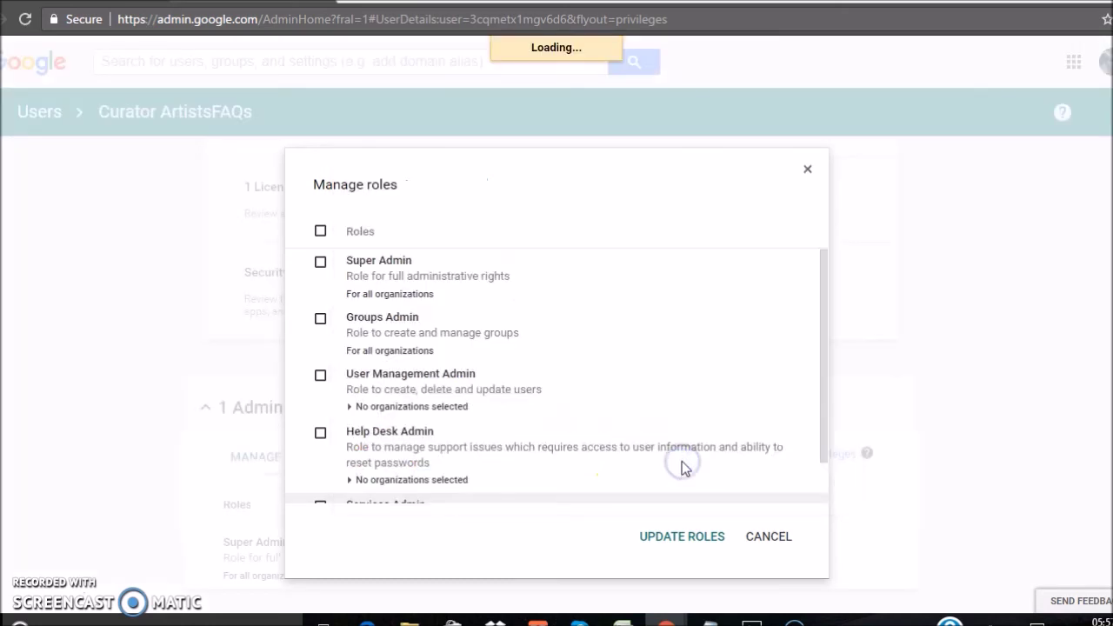
click(681, 532)
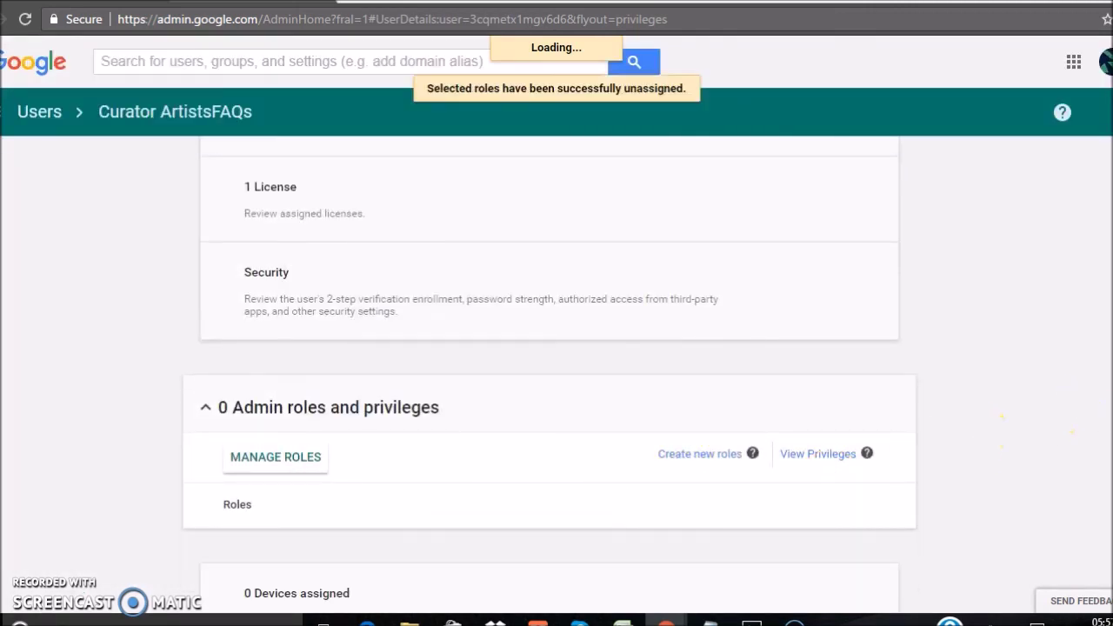
Refresh Curator ArtistsFAQs's profile to confirm it shows User with no roles, then return to the Users list.
scroll(718, 327, up, 5)
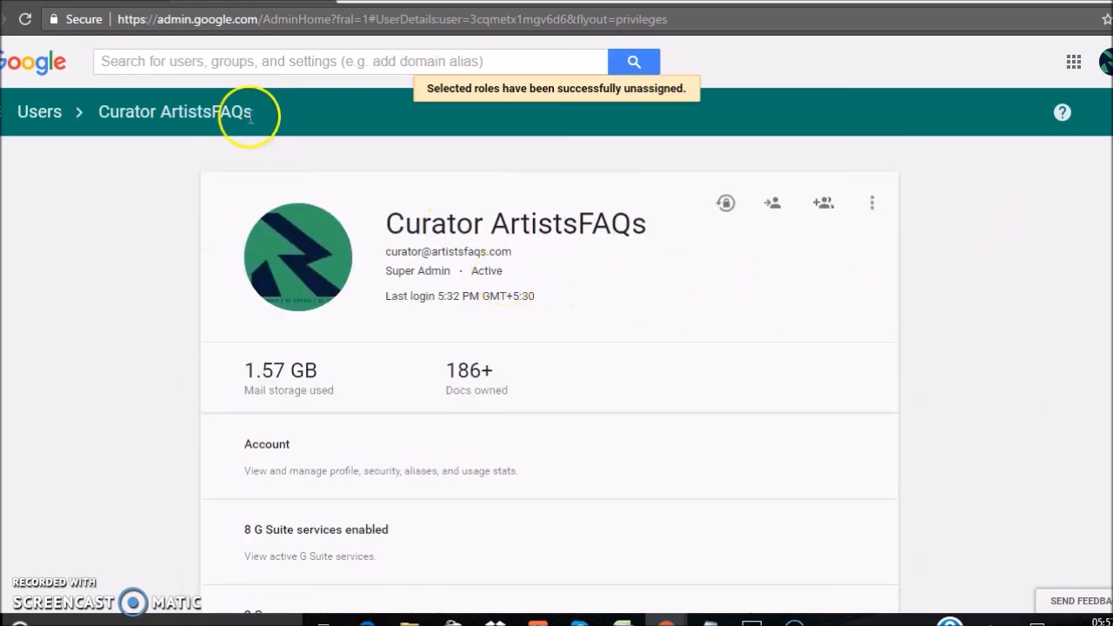
click(25, 18)
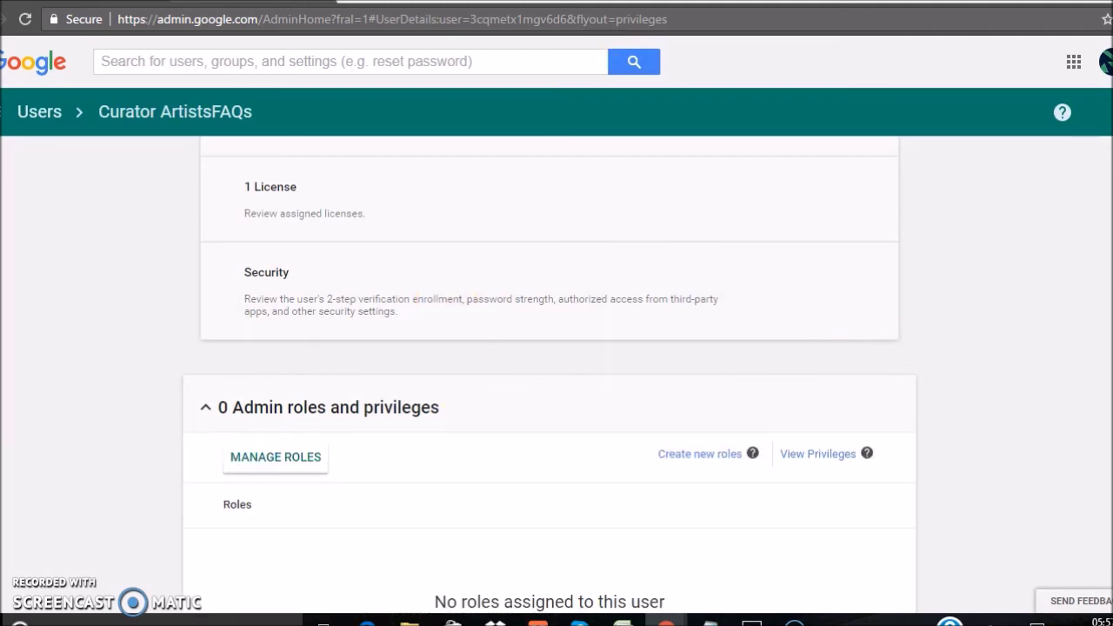
scroll(695, 213, up, 5)
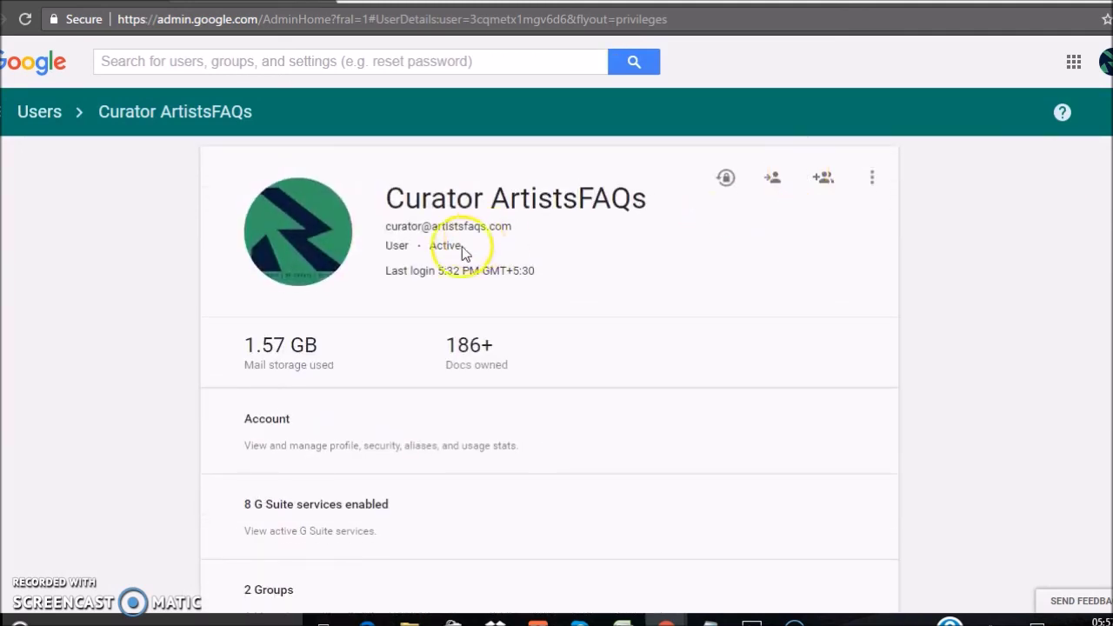
click(35, 125)
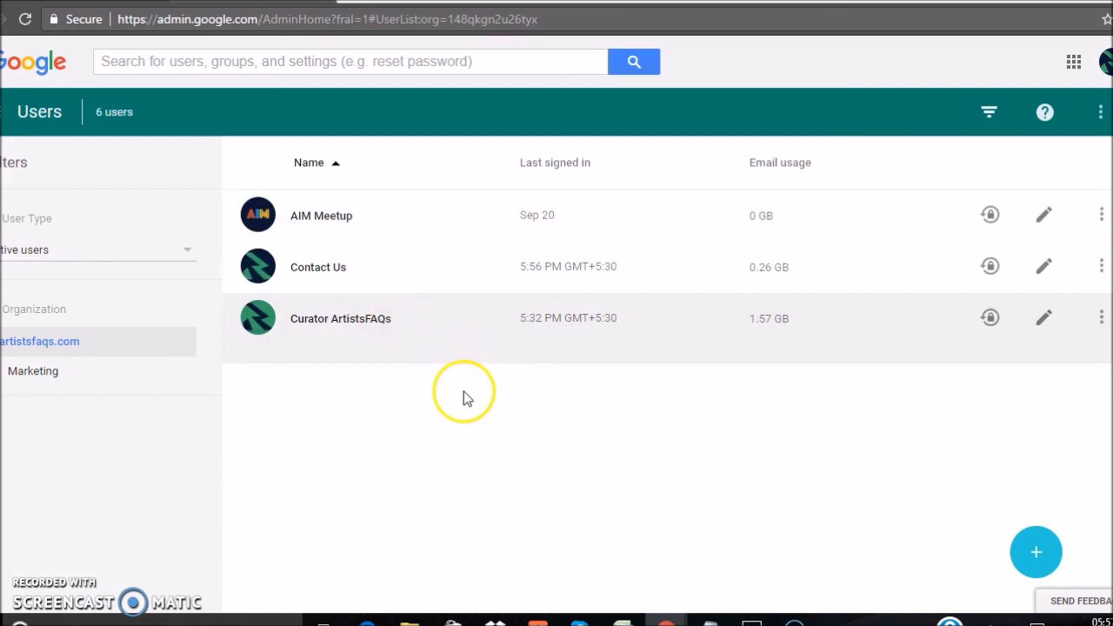
Bring the Photos viewer showing the TechBliss Google Apps promotional image to the front.
click(750, 618)
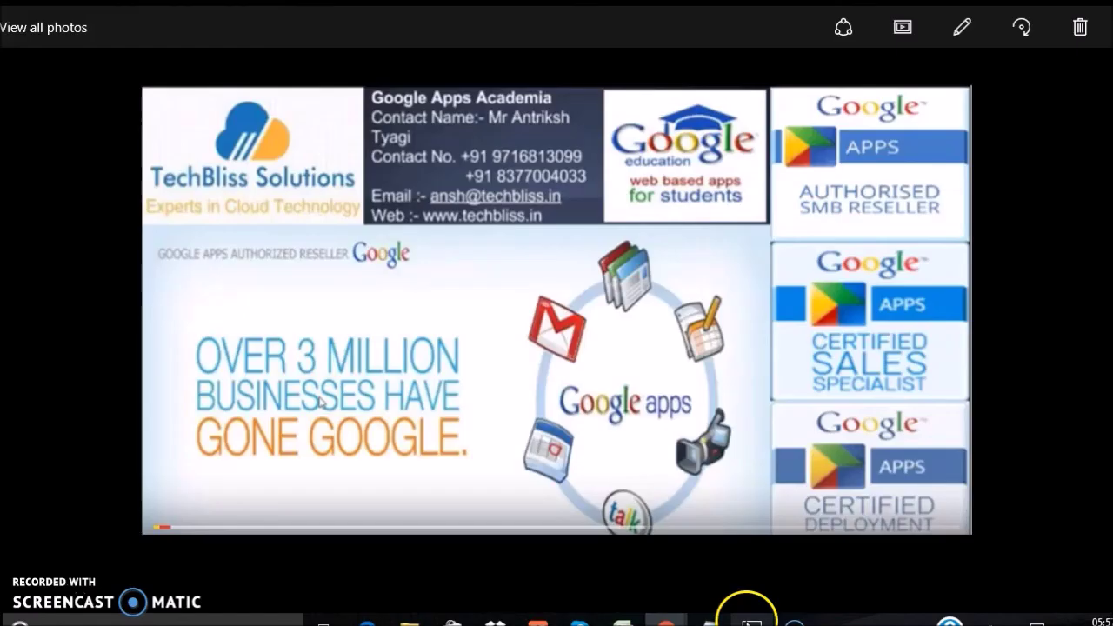